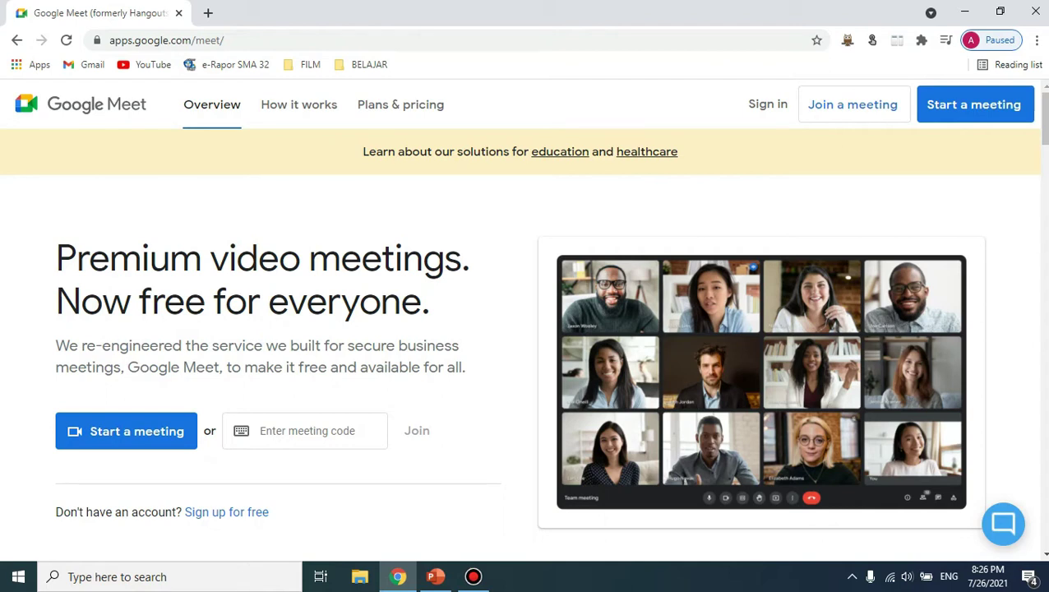
Sign in to Google Meet with the listed school account by entering its password, and check the signed-in account's details.
{"action": "left_click", "coordinate": [767, 109]}
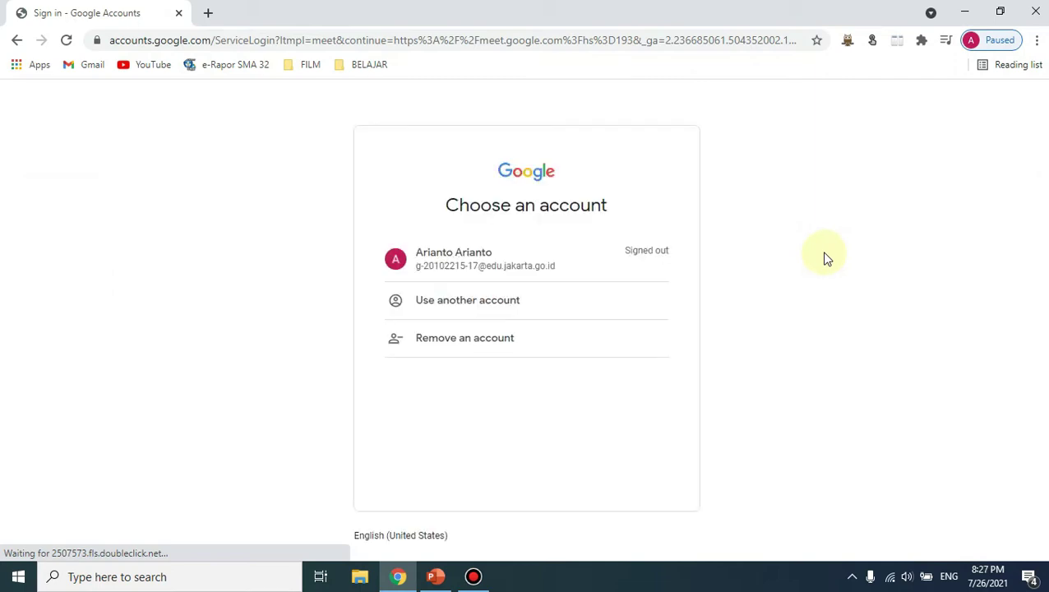
{"action": "left_click", "coordinate": [466, 258]}
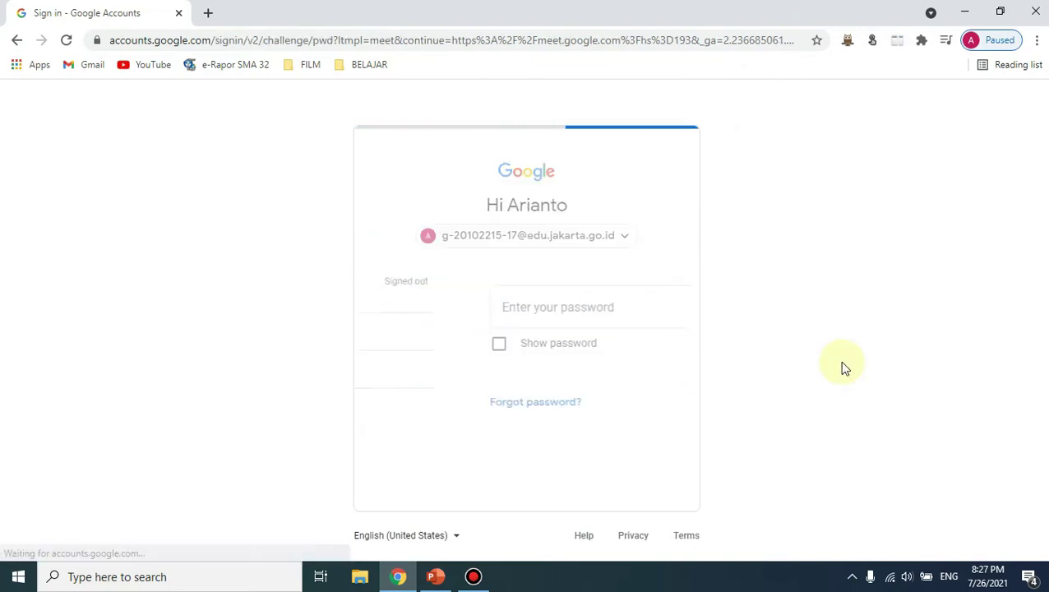
{"action": "type", "text": "••••"}
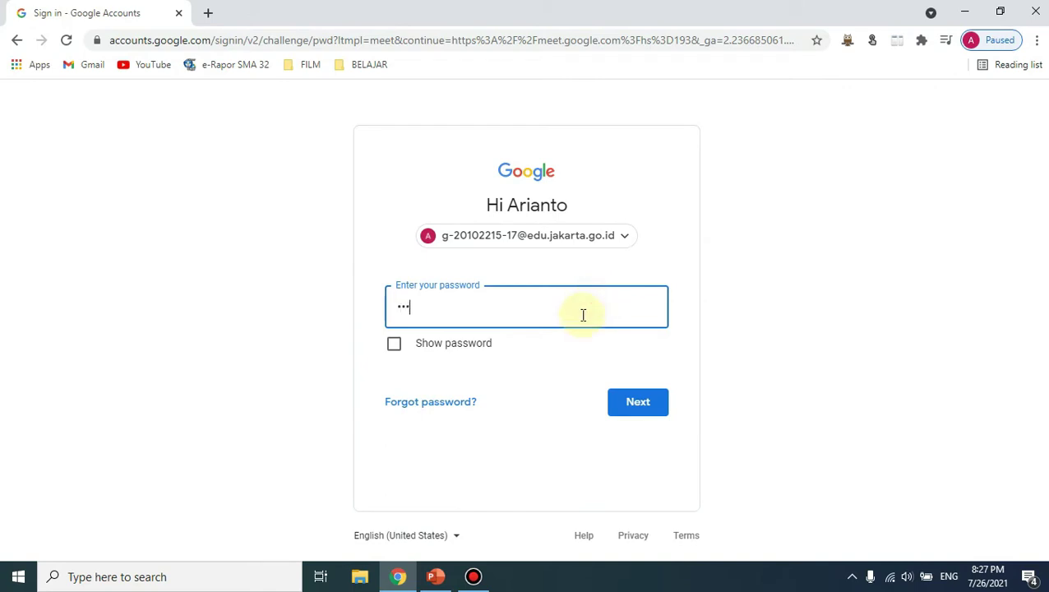
{"action": "type", "text": "••••••"}
{"action": "left_click", "coordinate": [638, 401]}
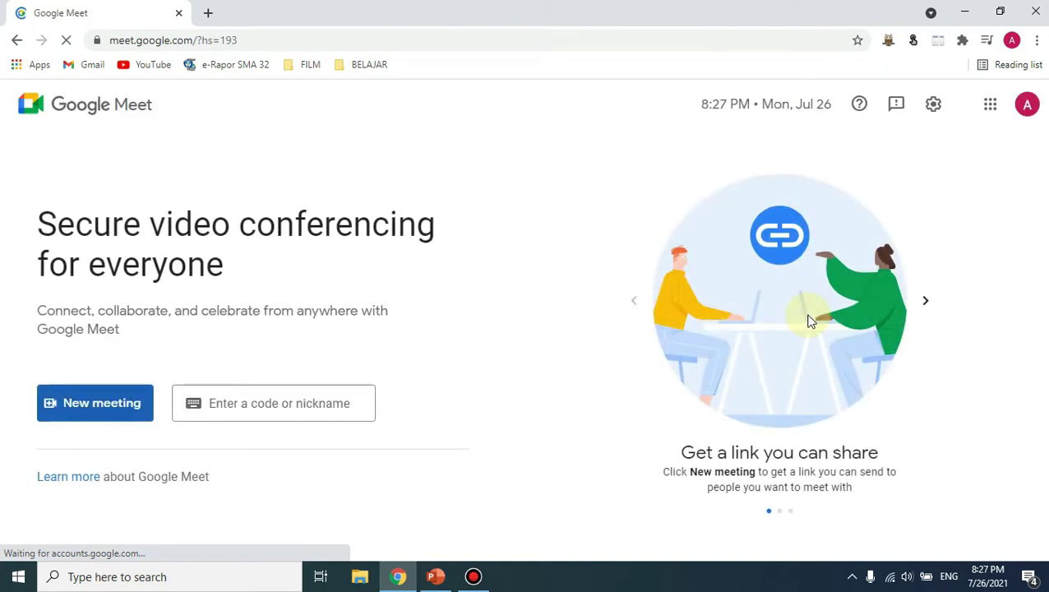
{"action": "left_click", "coordinate": [1027, 109]}
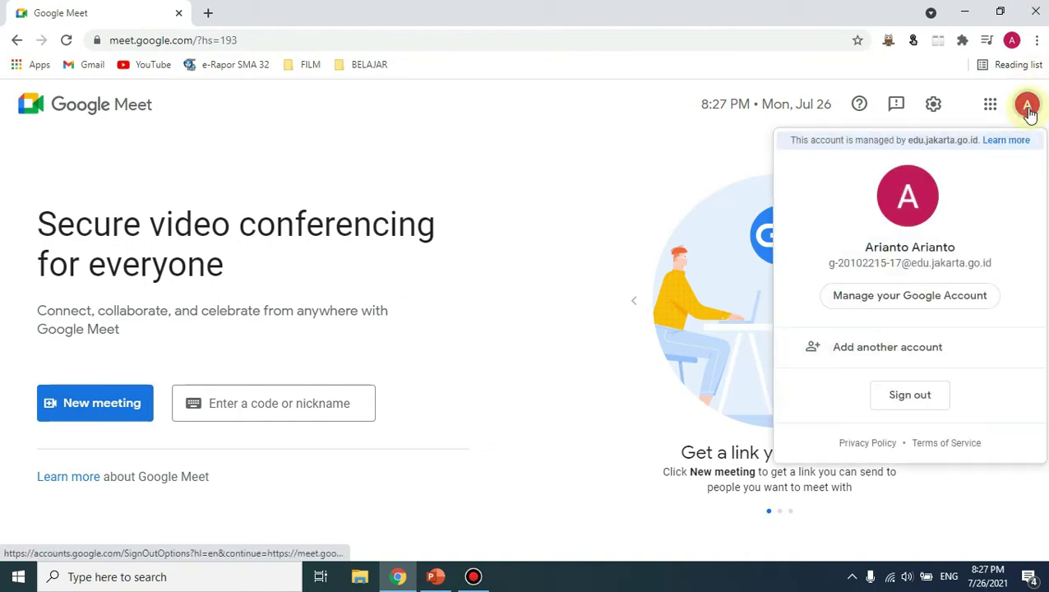
{"action": "left_click", "coordinate": [664, 139]}
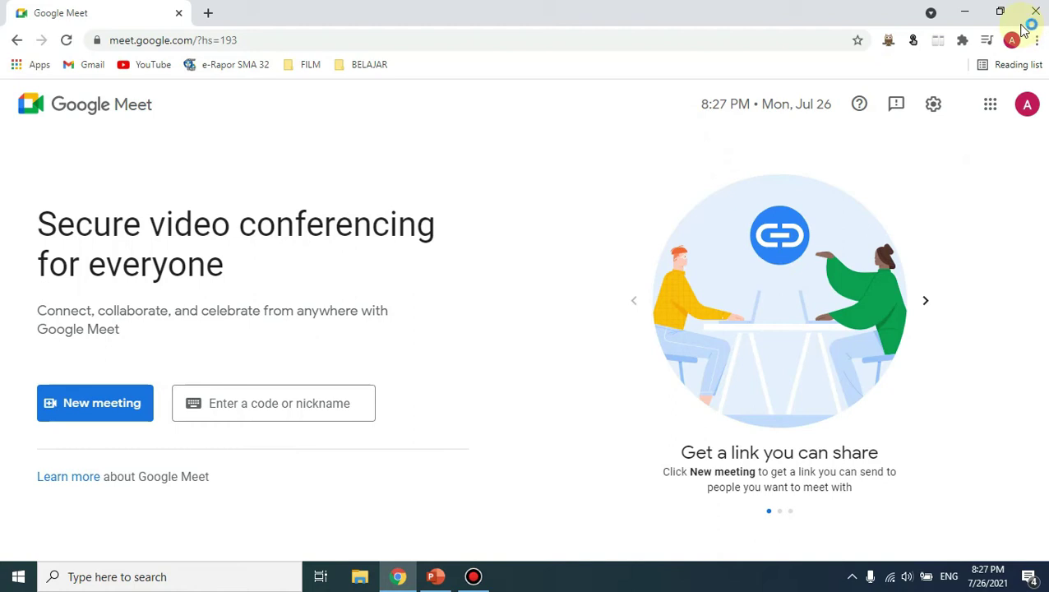
Turn on the Windows Magnifier and enlarge the screen to 200%.
{"action": "key", "text": "super+plus"}
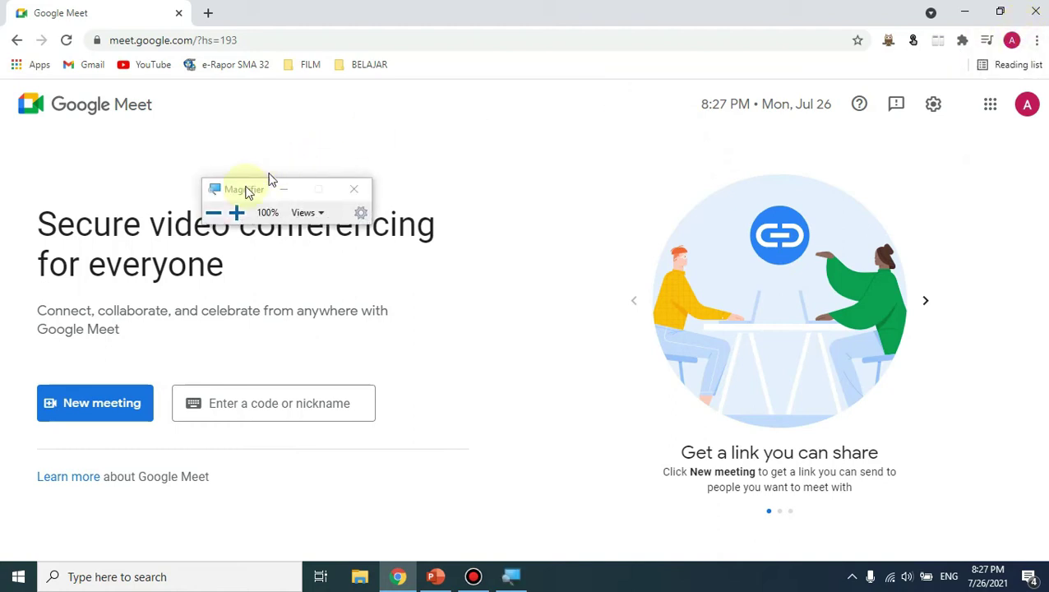
{"action": "left_click", "coordinate": [235, 213]}
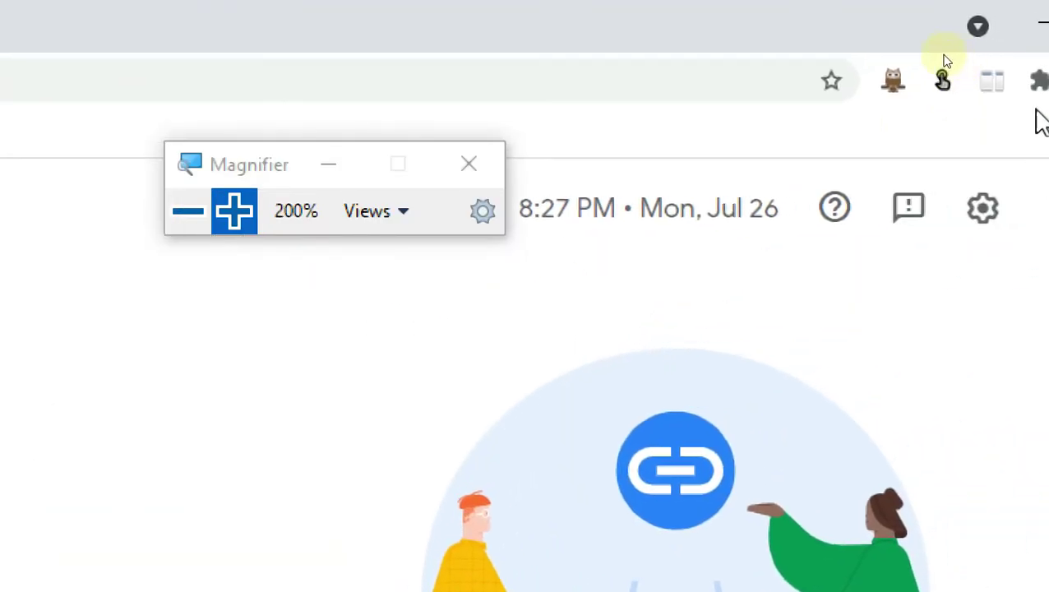
{"action": "left_click", "coordinate": [332, 178]}
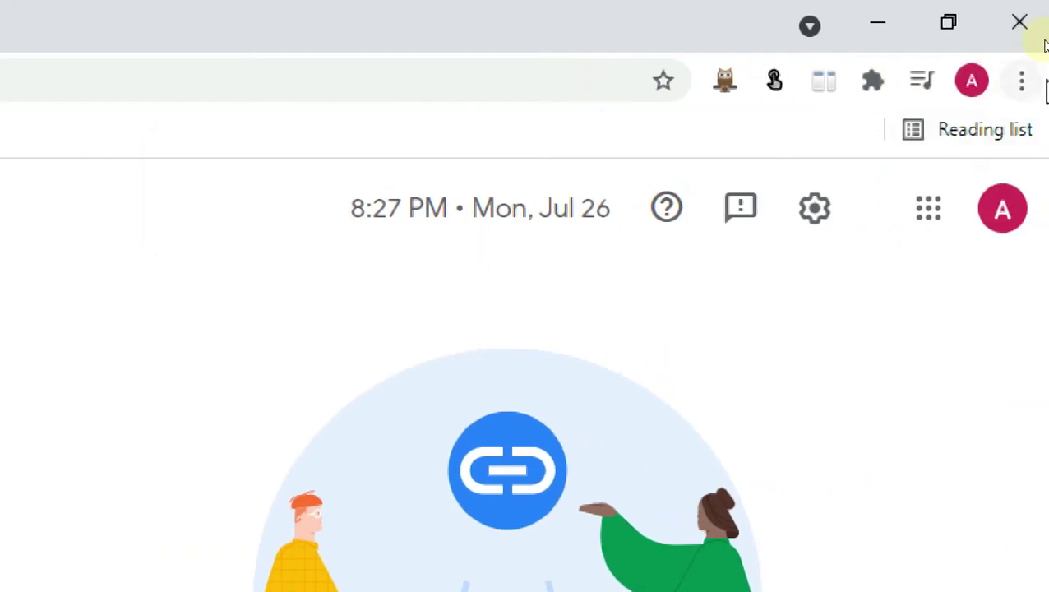
Open the browser's Extensions page to show the installed extensions, leaving its search empty.
{"action": "left_click", "coordinate": [1023, 81]}
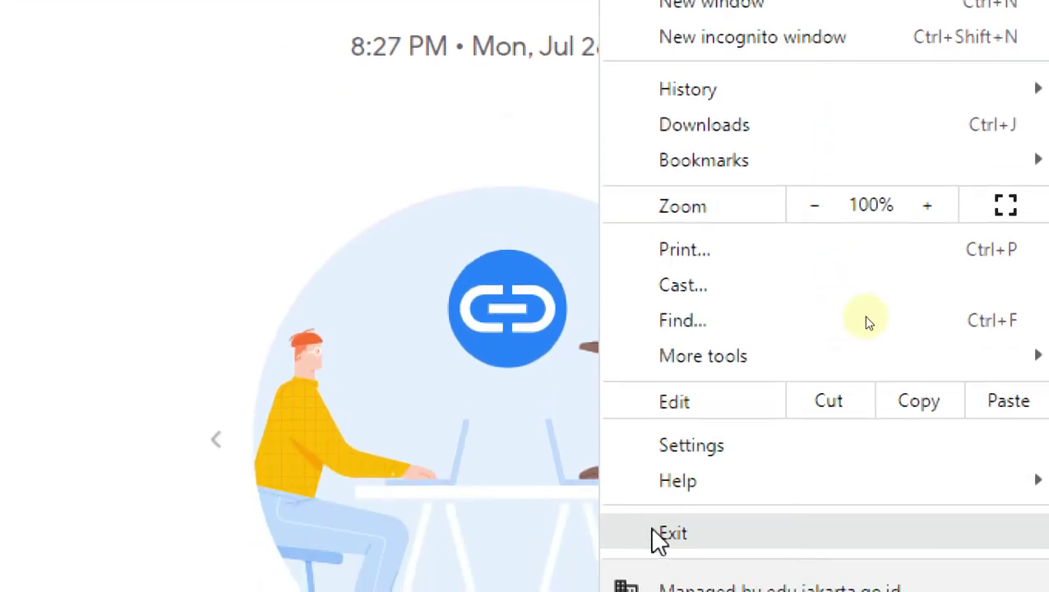
{"action": "mouse_move", "coordinate": [706, 438]}
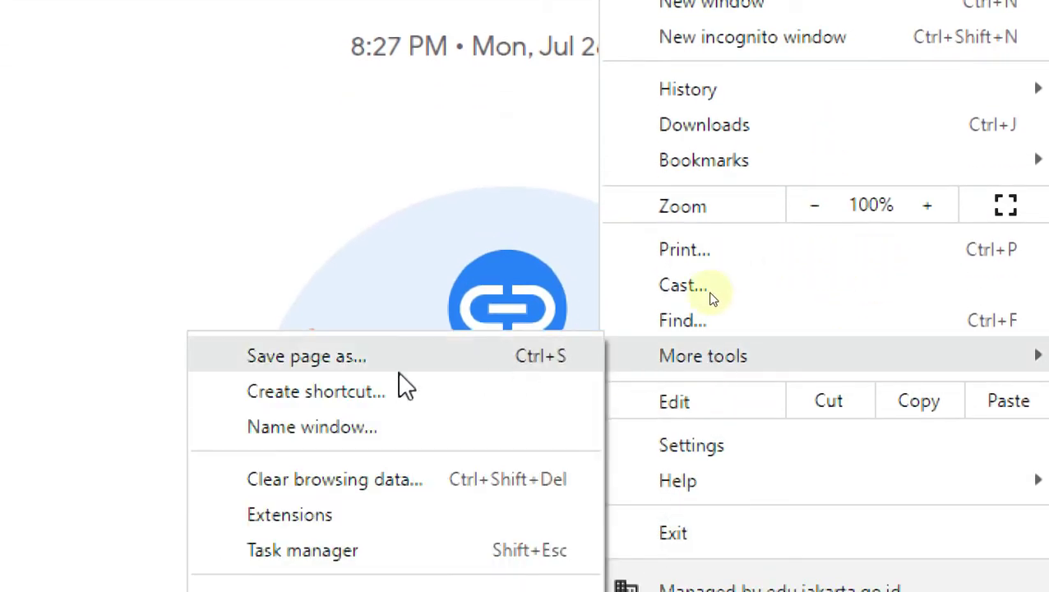
{"action": "left_click", "coordinate": [327, 516]}
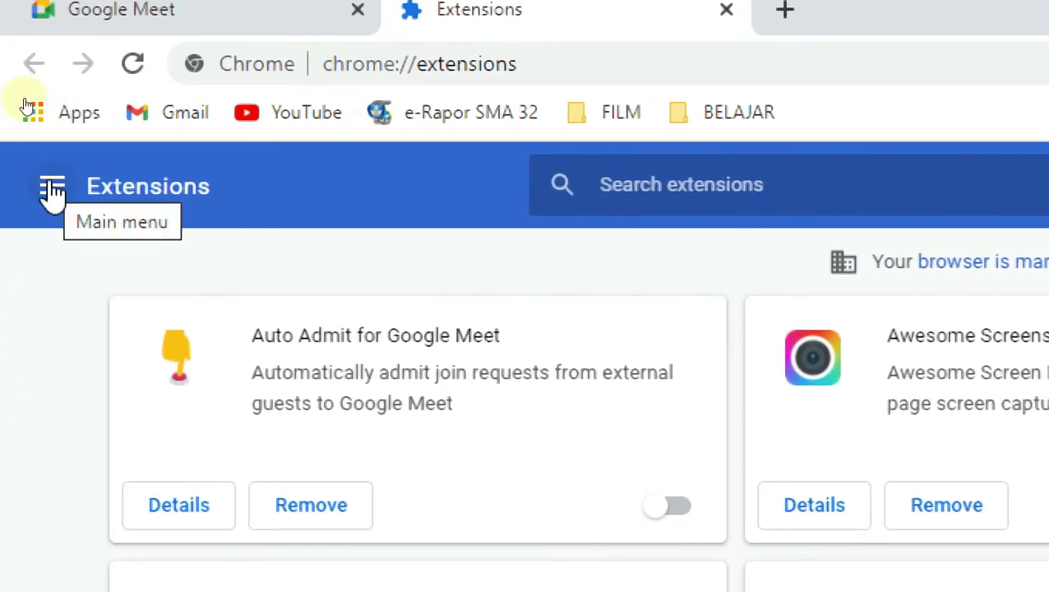
{"action": "type", "text": "-"}
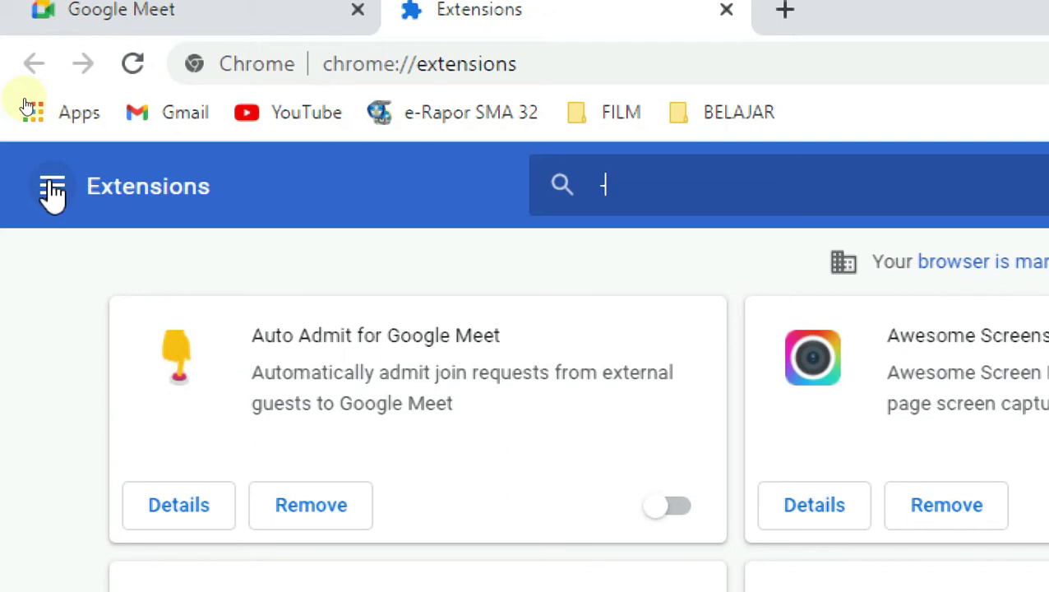
{"action": "key", "text": "BackSpace"}
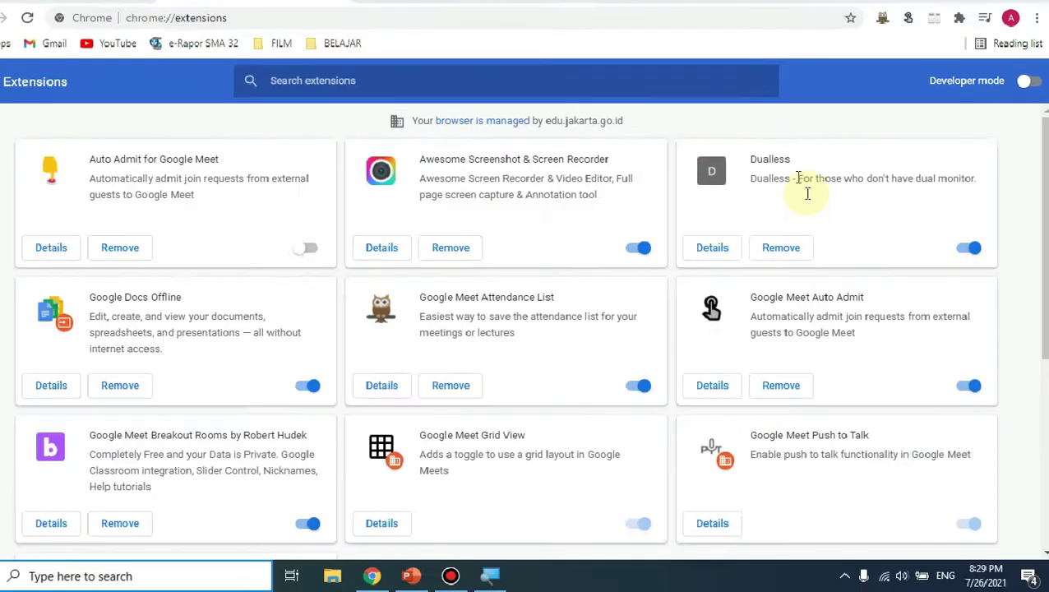
{"action": "key", "text": "super"}
{"action": "left_click", "coordinate": [696, 87]}
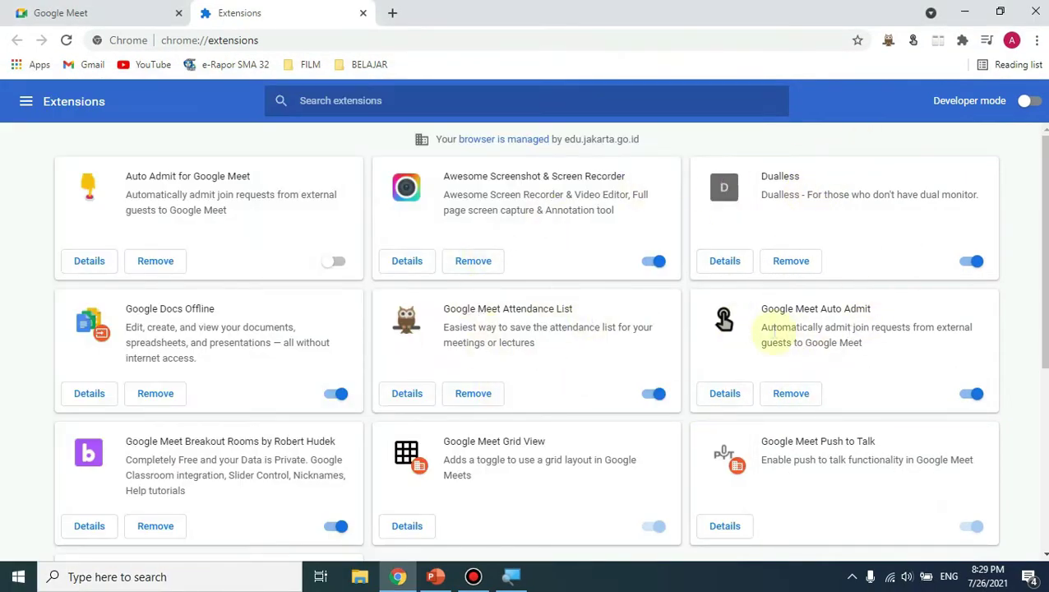
{"action": "left_click", "coordinate": [1037, 41]}
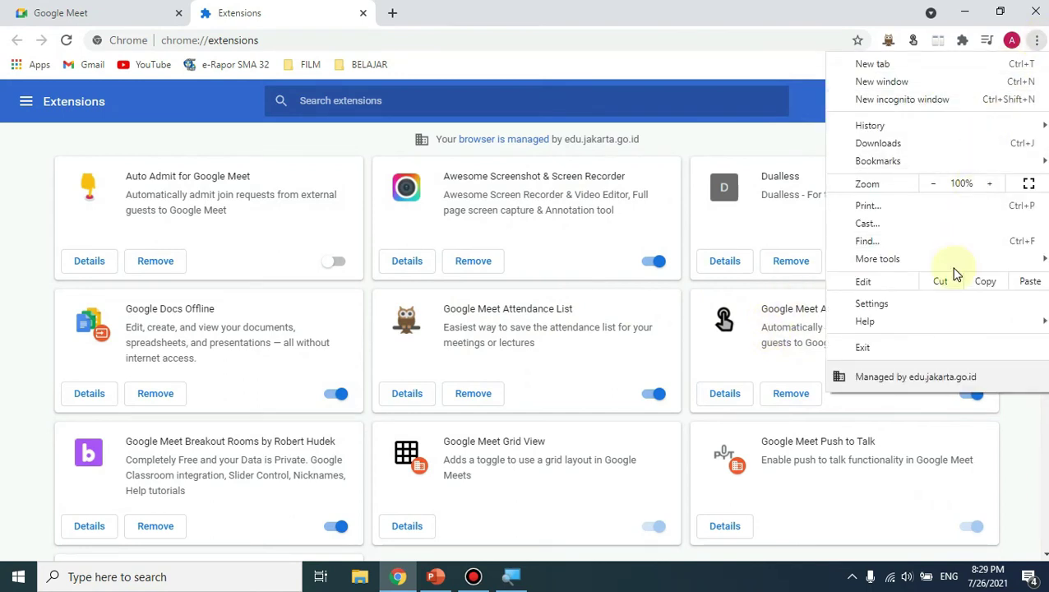
{"action": "mouse_move", "coordinate": [951, 262]}
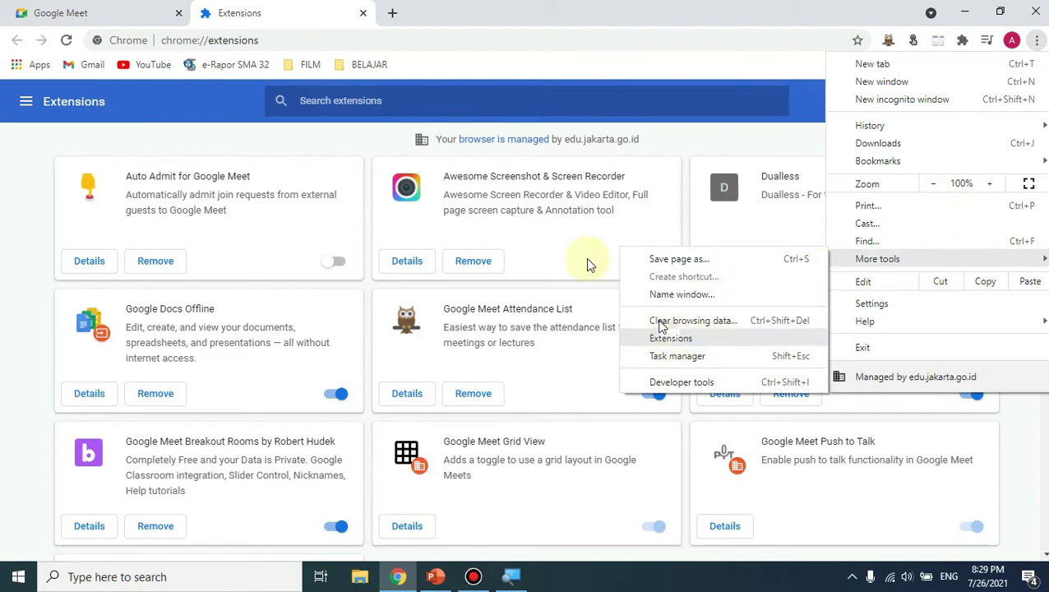
{"action": "left_click", "coordinate": [5, 173]}
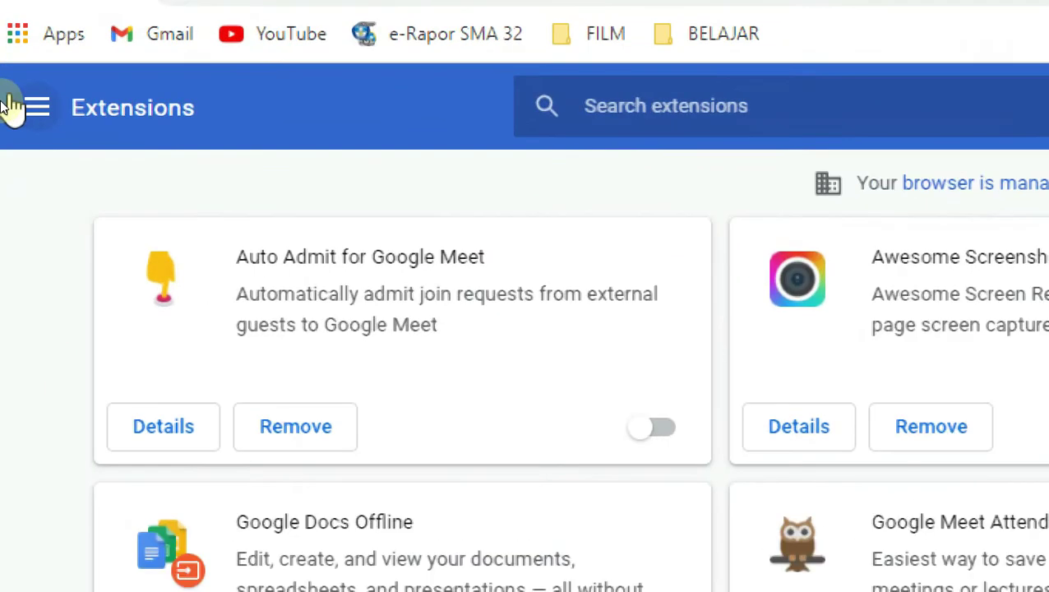
Open the Chrome Web Store from the Extensions page and dismiss the navigation pane left open on that page.
{"action": "left_click", "coordinate": [51, 107]}
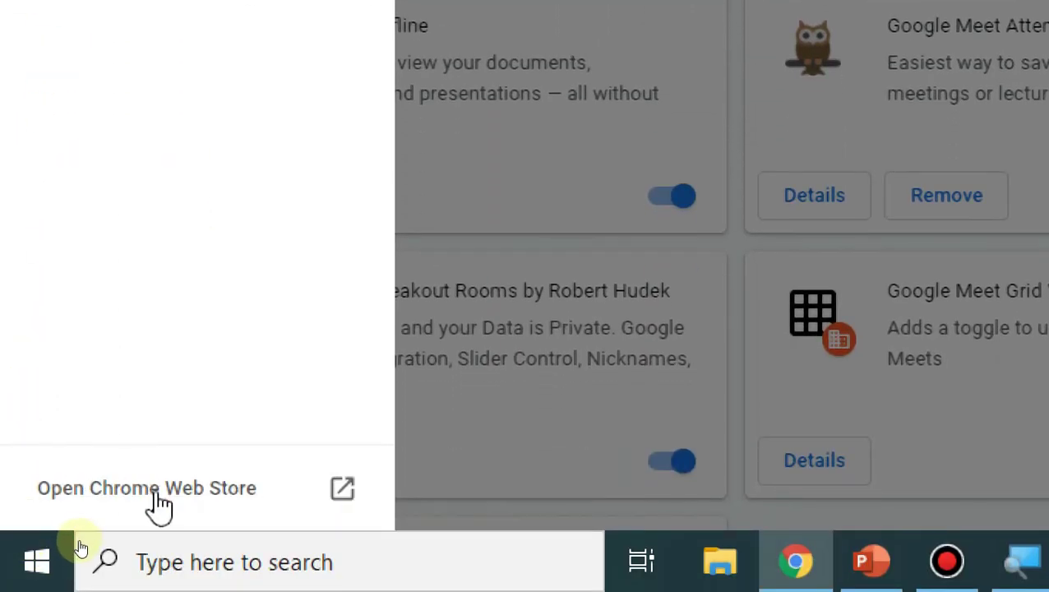
{"action": "left_click", "coordinate": [164, 494]}
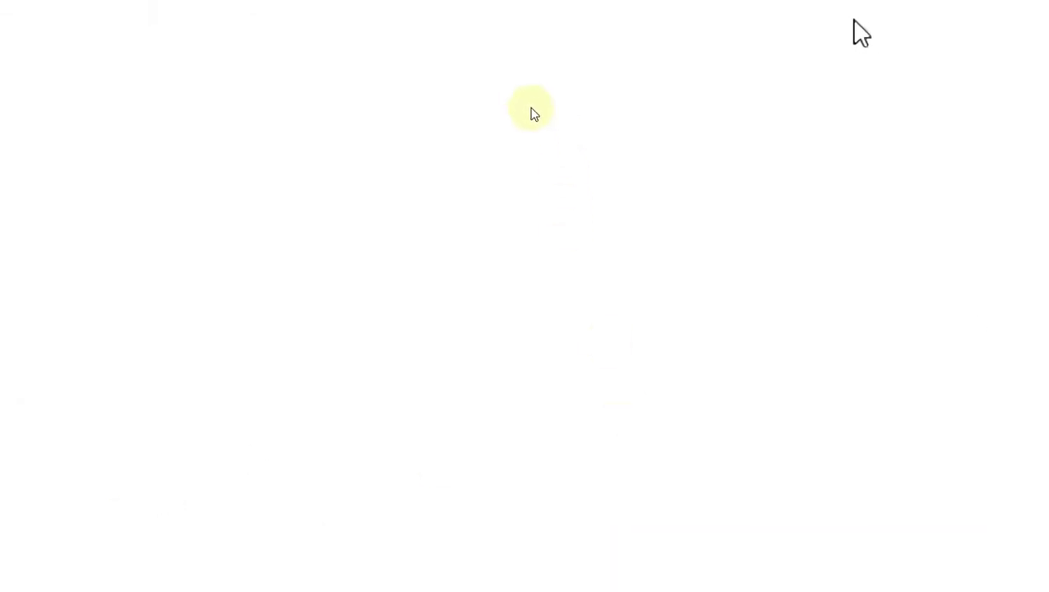
{"action": "key", "text": "super"}
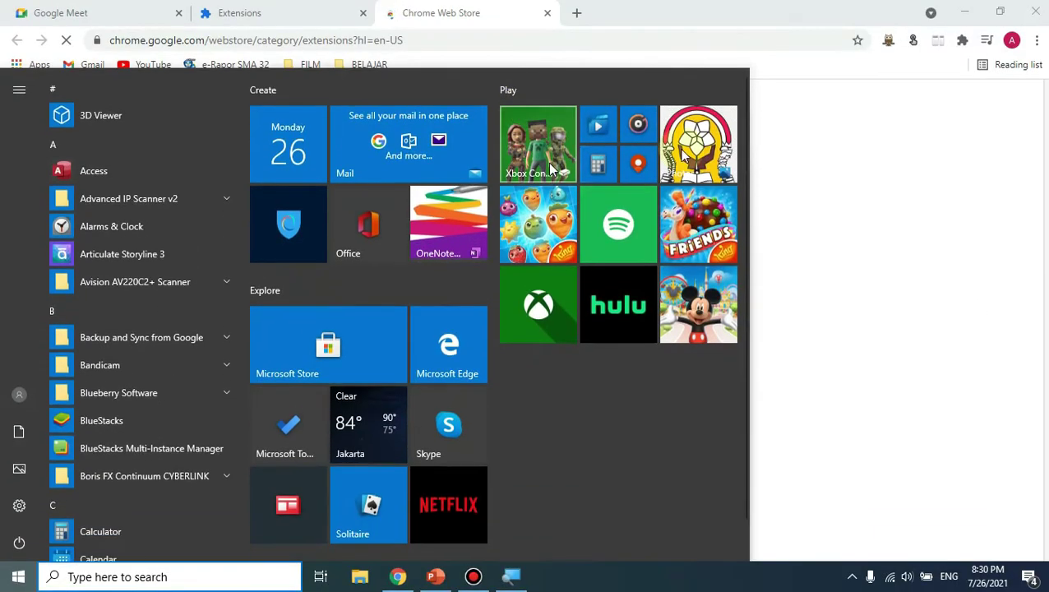
{"action": "left_click", "coordinate": [831, 136]}
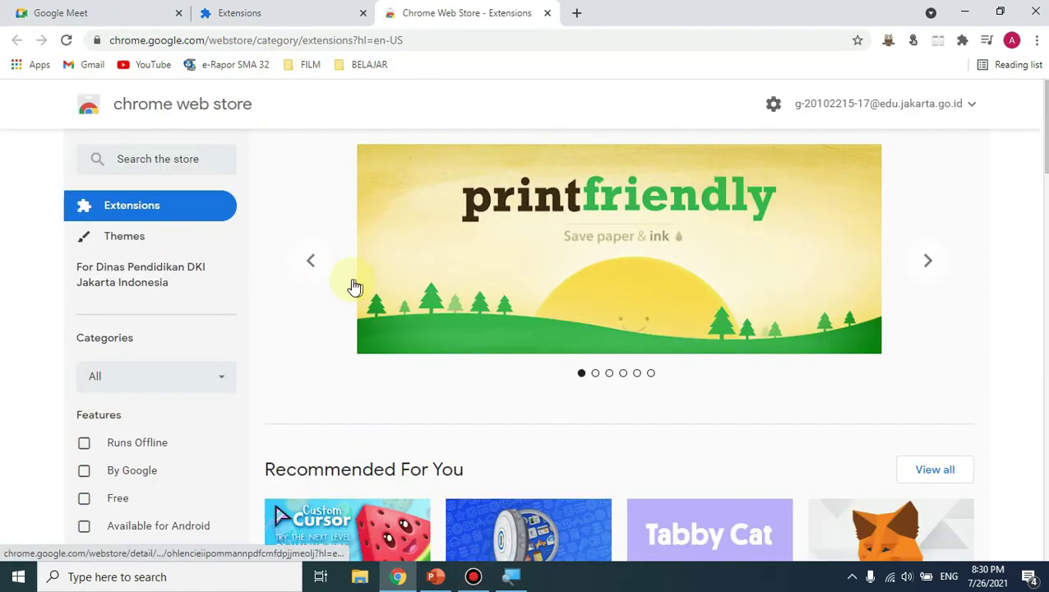
{"action": "left_click", "coordinate": [284, 12]}
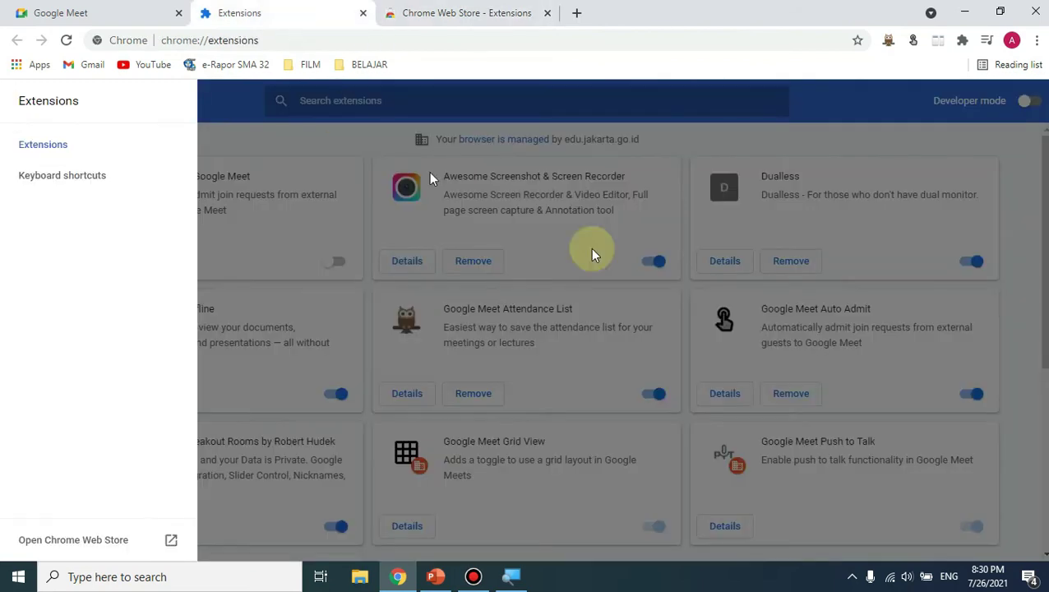
{"action": "left_click", "coordinate": [903, 298]}
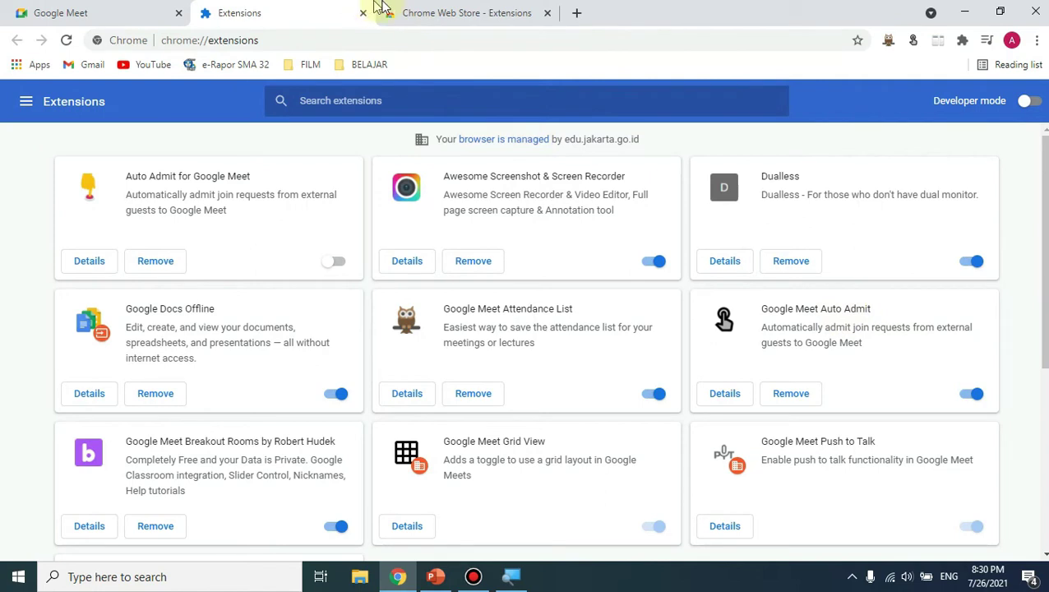
Search the Chrome Web Store for "auto admit".
{"action": "left_click", "coordinate": [422, 12]}
{"action": "left_click", "coordinate": [137, 165]}
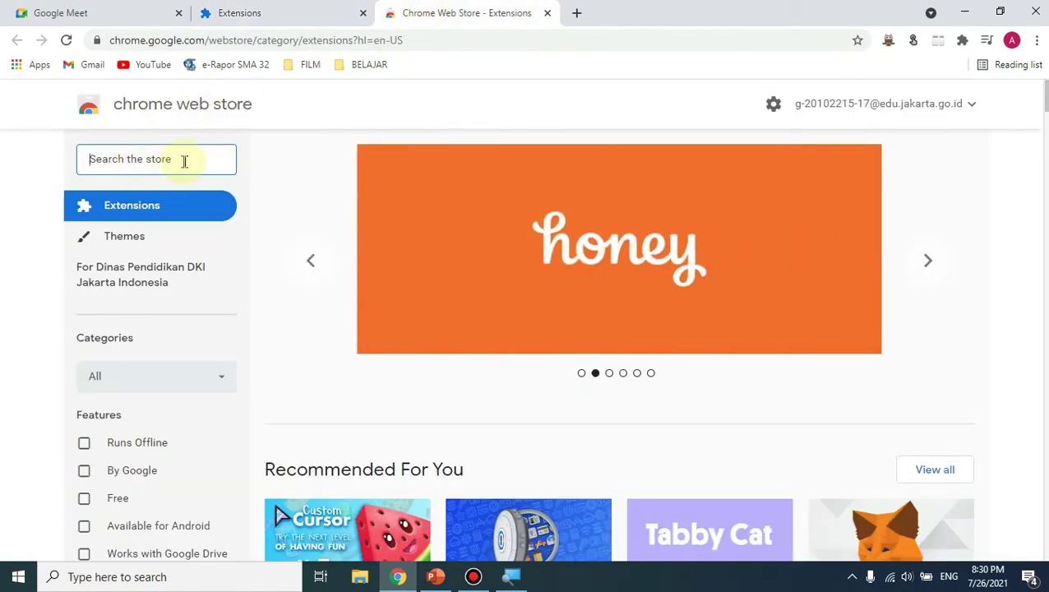
{"action": "type", "text": "auto admit"}
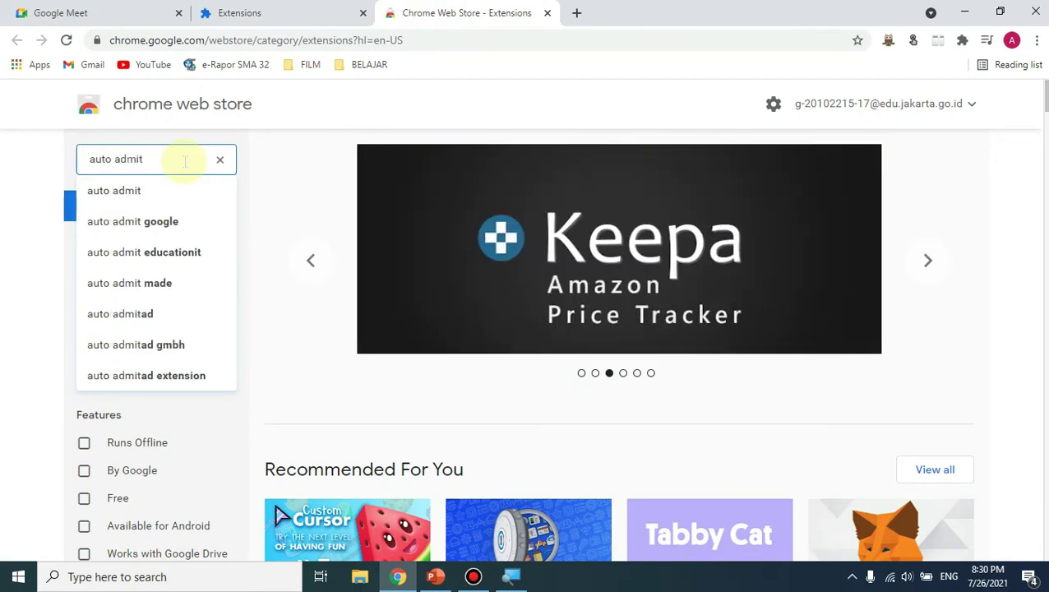
{"action": "key", "text": "Return"}
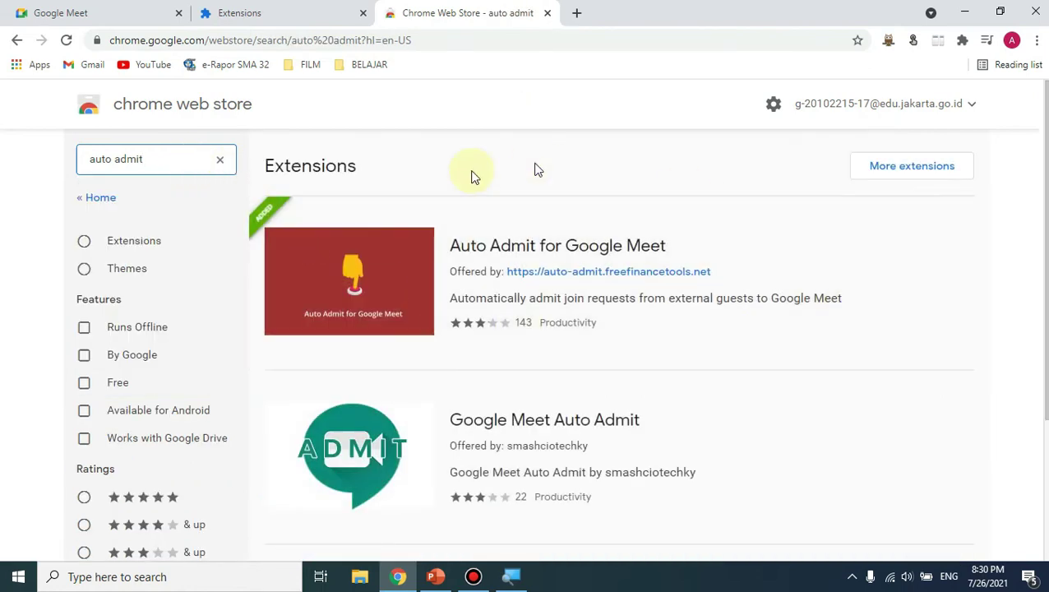
Compare the store's search results with the Google Meet Auto Admit extension on the Extensions page.
{"action": "scroll", "coordinate": [426, 444], "scroll_direction": "down", "scroll_amount": 3}
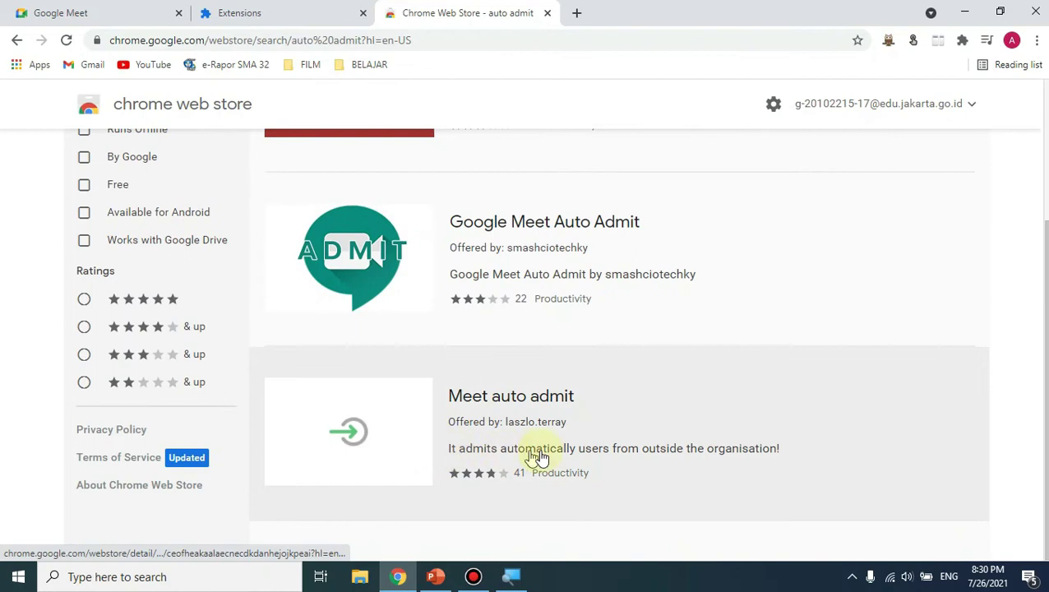
{"action": "scroll", "coordinate": [538, 456], "scroll_direction": "up", "scroll_amount": 3}
{"action": "scroll", "coordinate": [374, 488], "scroll_direction": "down", "scroll_amount": 4}
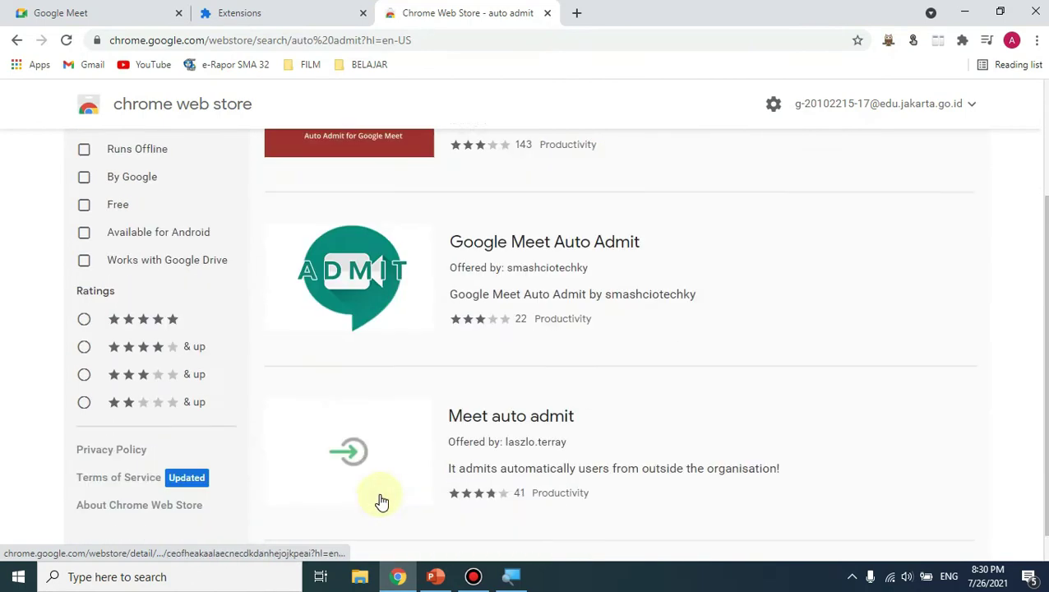
{"action": "left_click", "coordinate": [296, 10]}
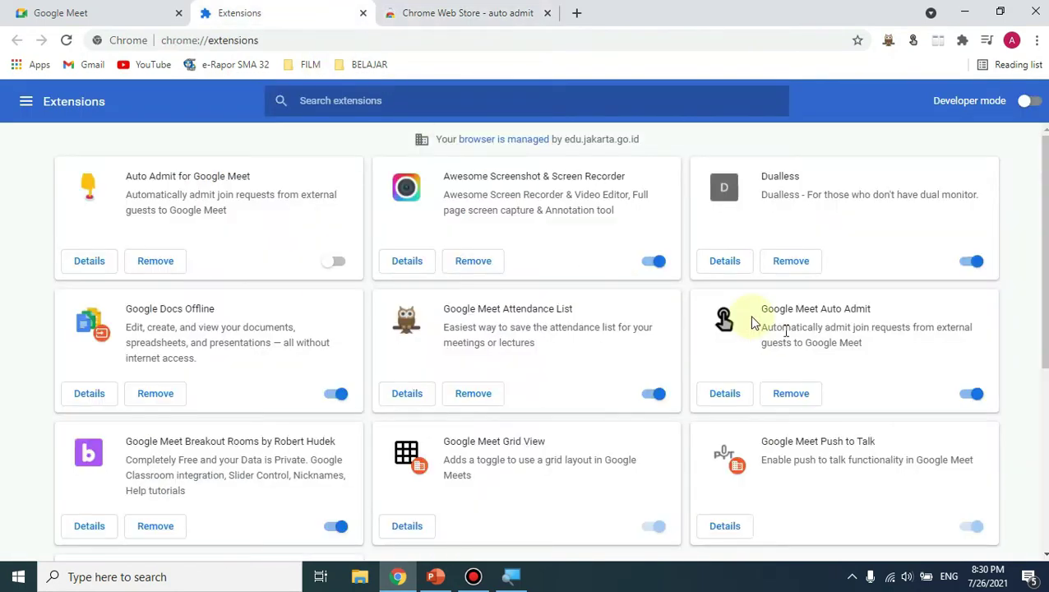
{"action": "left_click", "coordinate": [444, 13]}
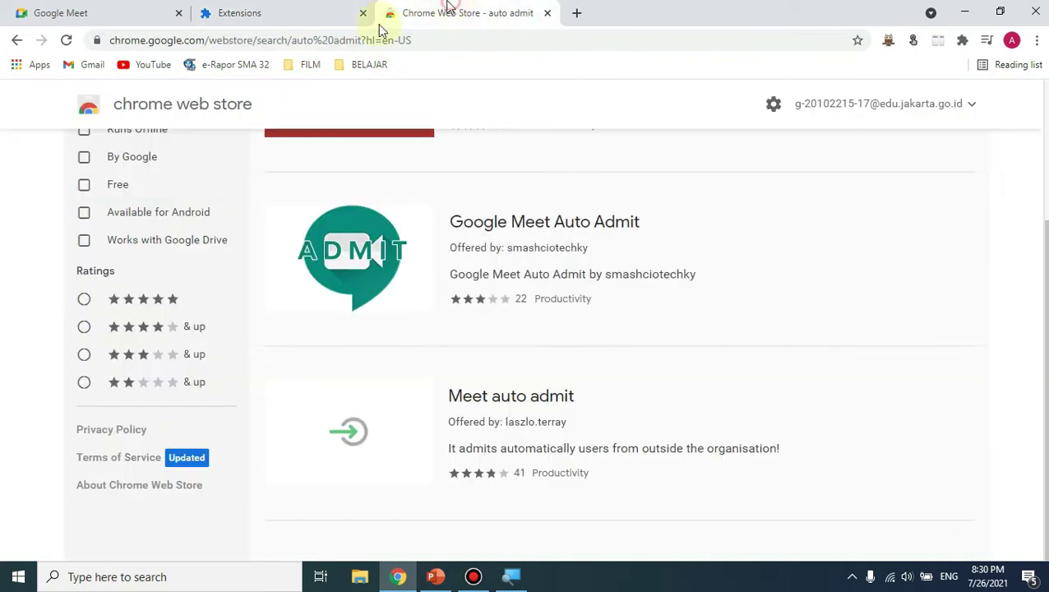
{"action": "scroll", "coordinate": [596, 323], "scroll_direction": "up", "scroll_amount": 3}
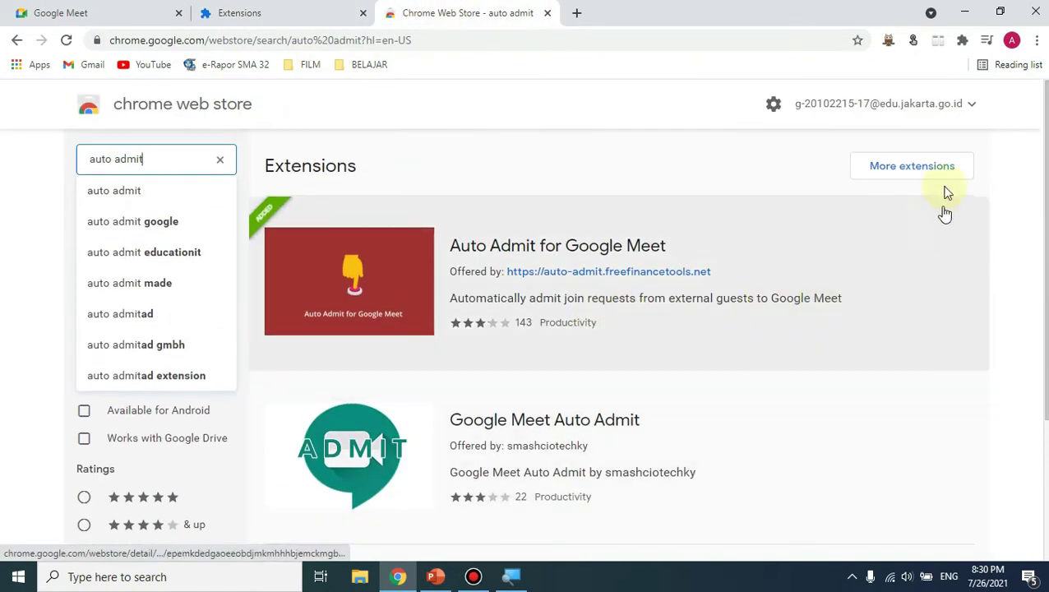
Show more extensions for the auto admit search and locate the Google Meet Auto Admit entry with the pointing-hand icon.
{"action": "left_click", "coordinate": [920, 169]}
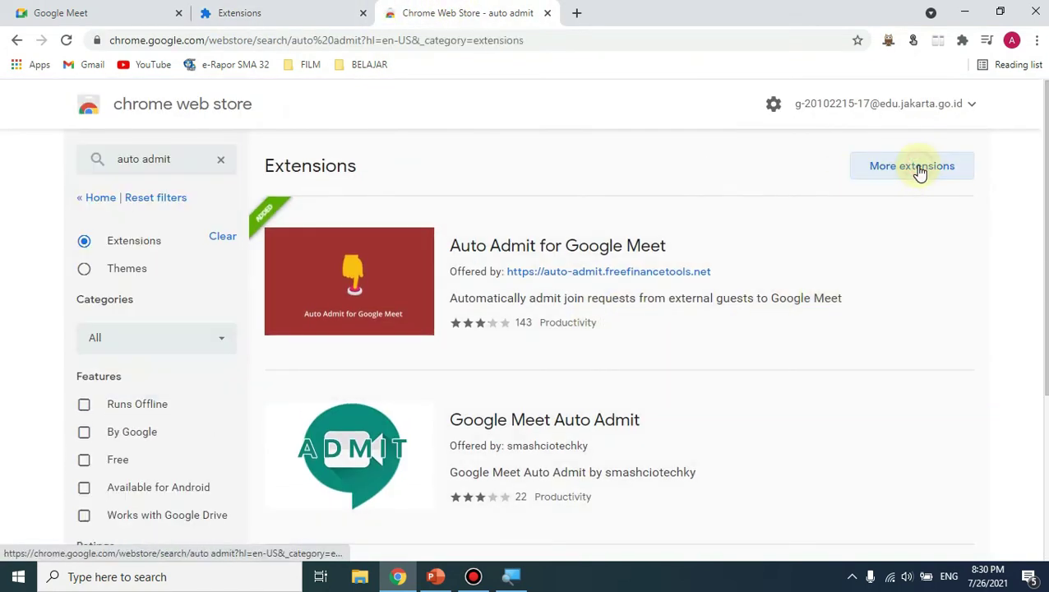
{"action": "scroll", "coordinate": [495, 328], "scroll_direction": "down", "scroll_amount": 5}
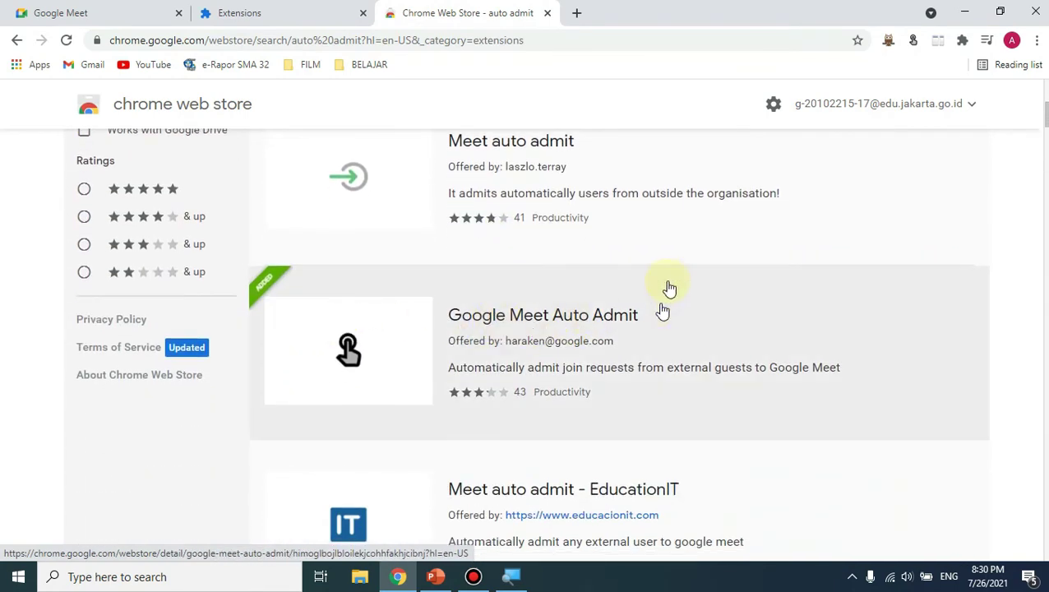
{"action": "scroll", "coordinate": [599, 347], "scroll_direction": "down", "scroll_amount": 1}
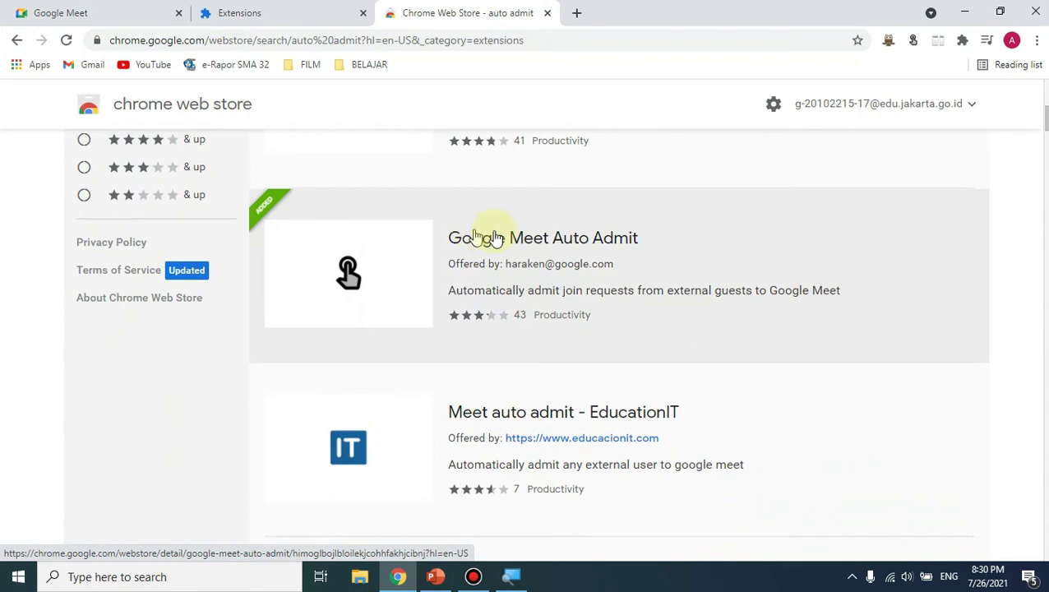
Open the Google Meet Auto Admit store page and compare it with the installed extension on the Extensions page.
{"action": "left_click", "coordinate": [573, 241]}
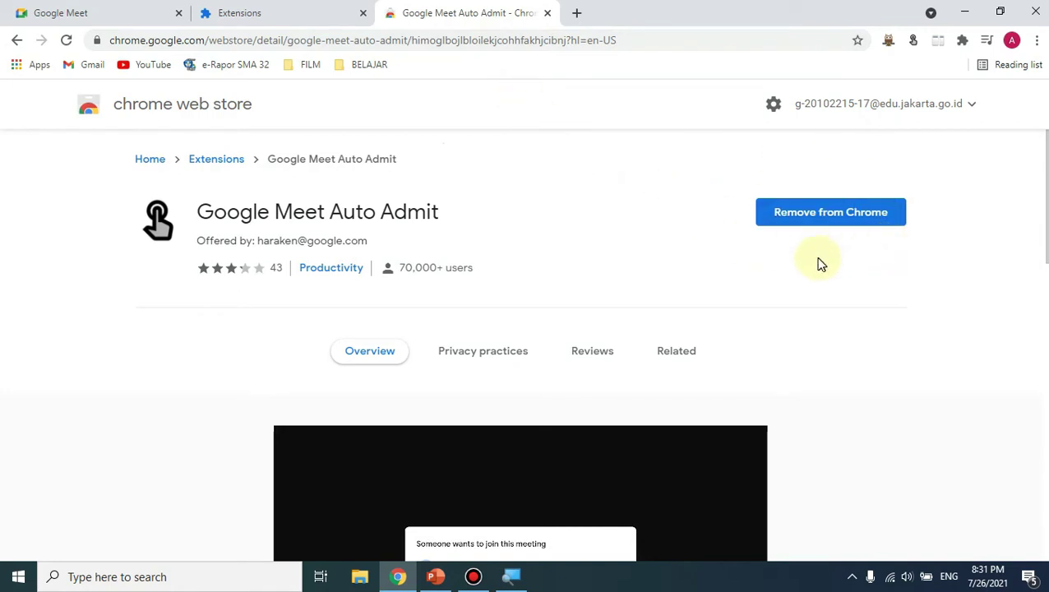
{"action": "left_click", "coordinate": [319, 14]}
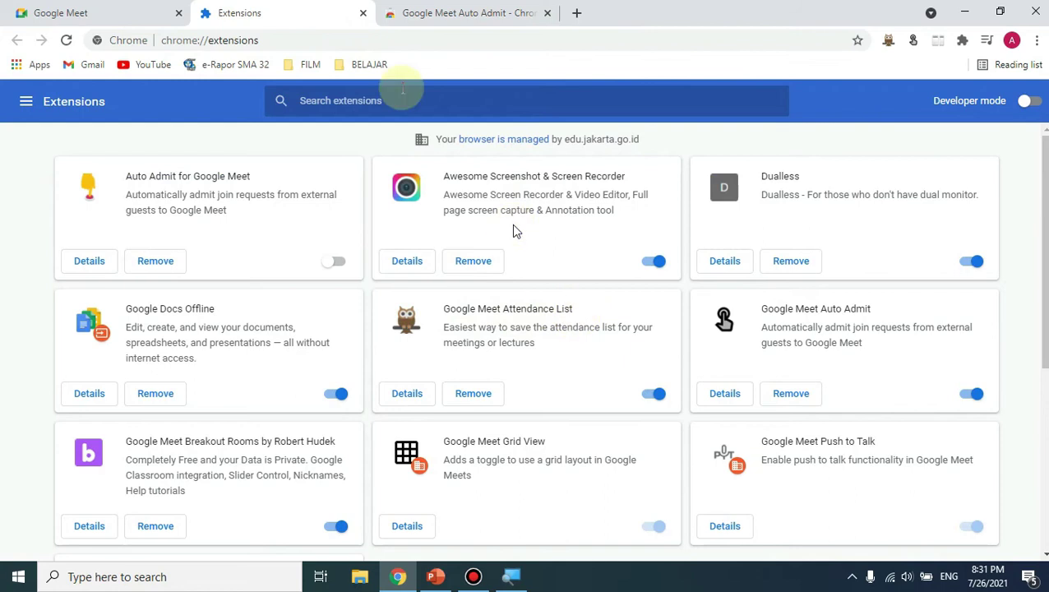
{"action": "left_click", "coordinate": [491, 10]}
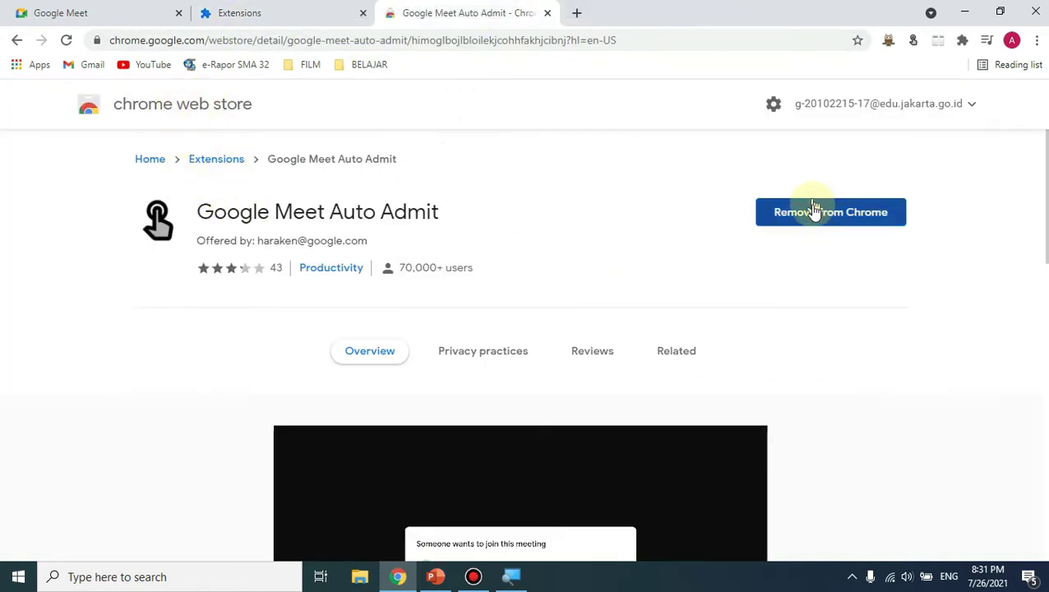
Return to the Chrome Web Store's home page and search for "attandence list".
{"action": "left_click", "coordinate": [158, 111]}
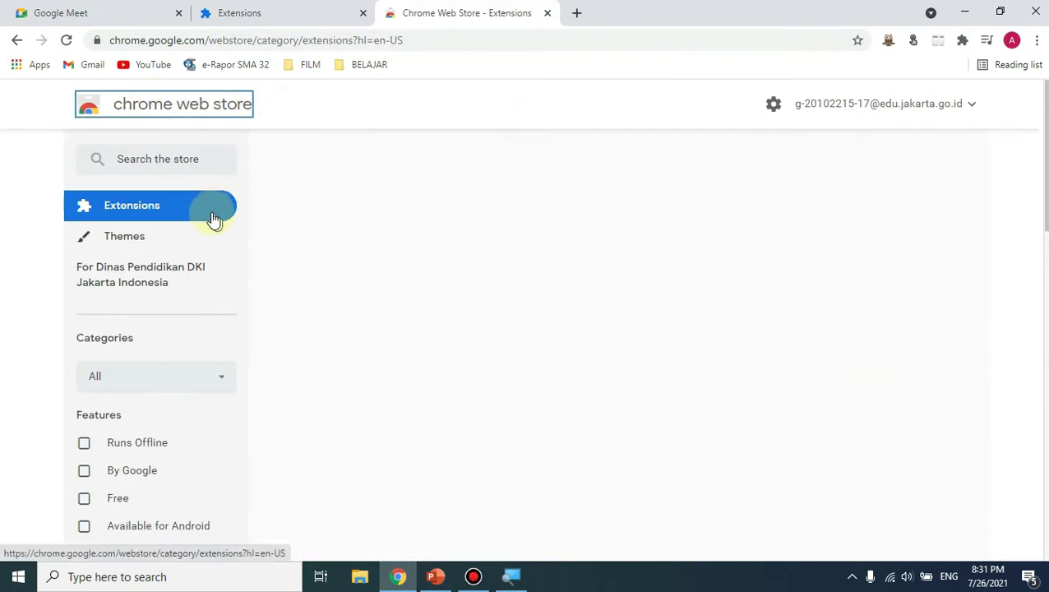
{"action": "left_click", "coordinate": [172, 158]}
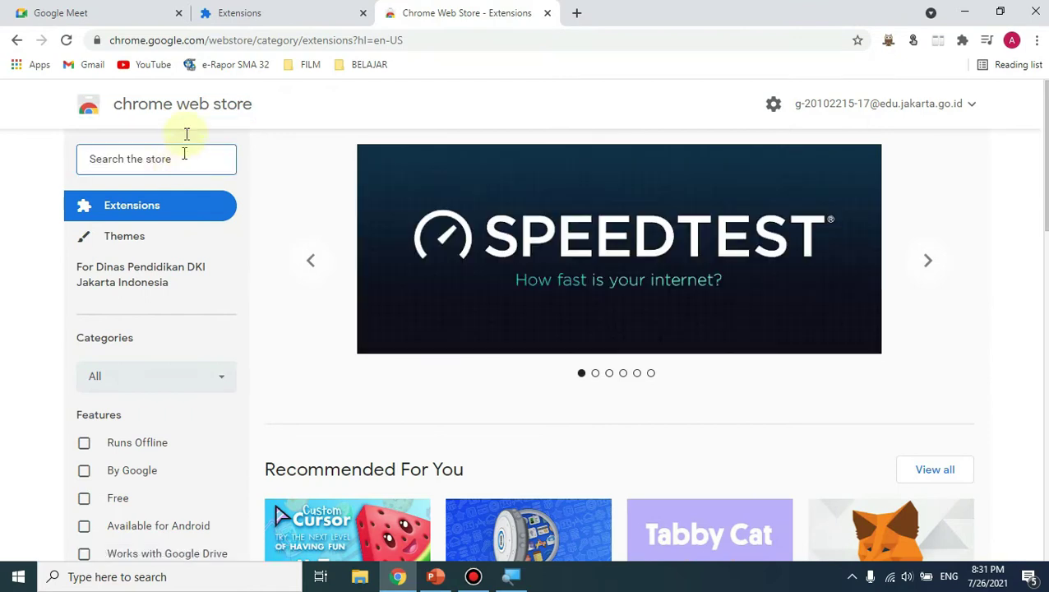
{"action": "type", "text": "attandence"}
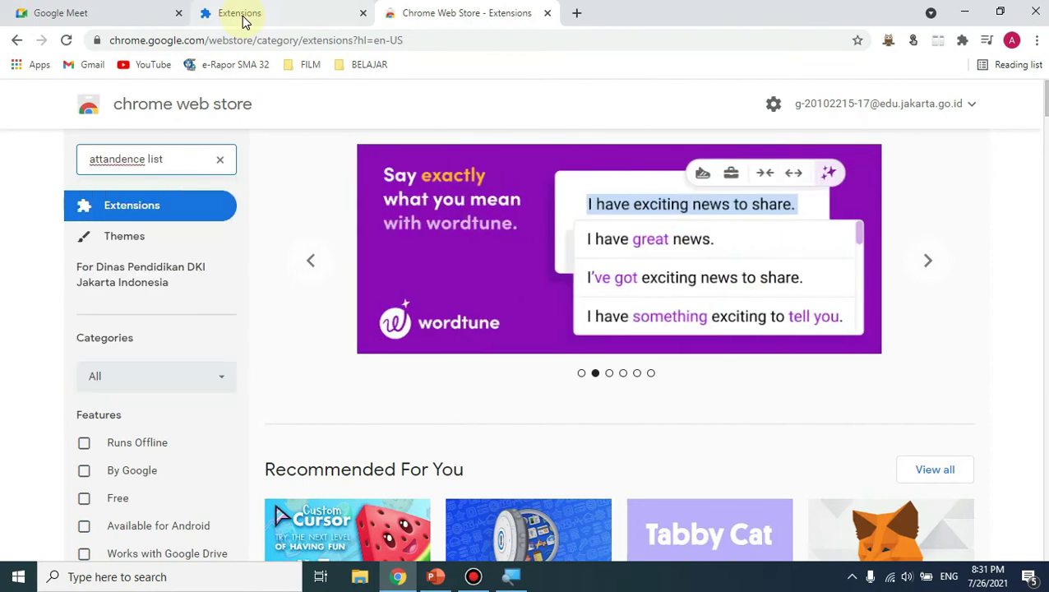
{"action": "type", "text": " list"}
{"action": "key", "text": "Return"}
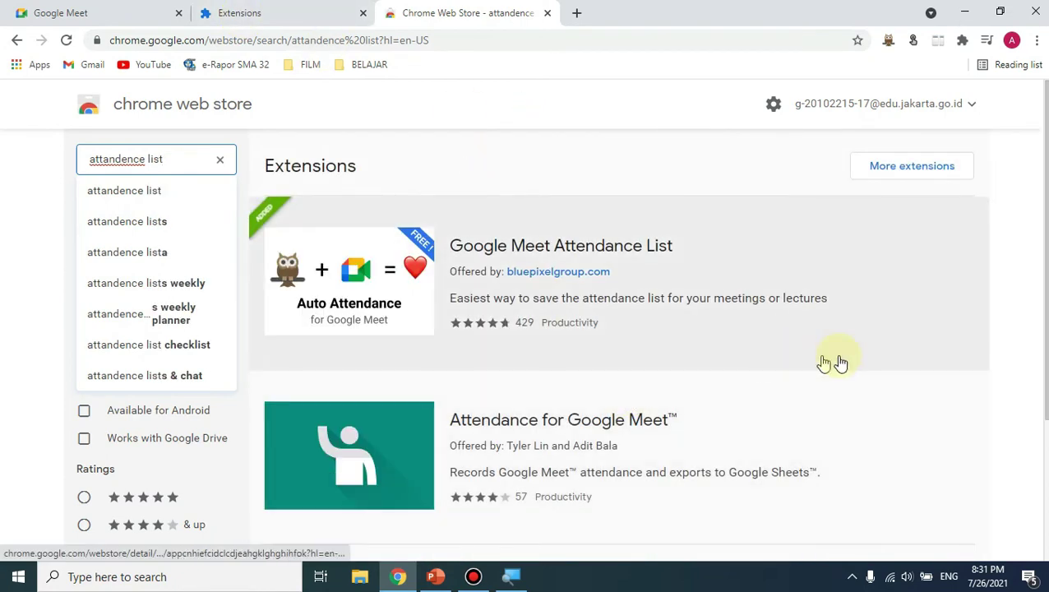
Open the Google Meet Attendance List page from the expanded extension results and compare it with its entry on the Extensions page.
{"action": "scroll", "coordinate": [788, 395], "scroll_direction": "down", "scroll_amount": 3}
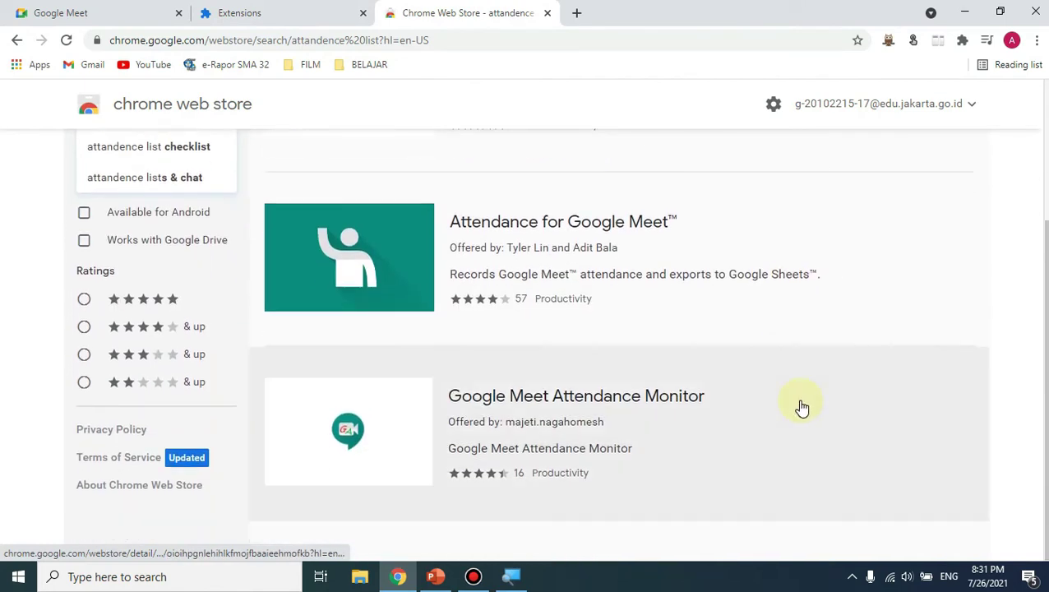
{"action": "scroll", "coordinate": [801, 408], "scroll_direction": "up", "scroll_amount": 2}
{"action": "left_click", "coordinate": [919, 169]}
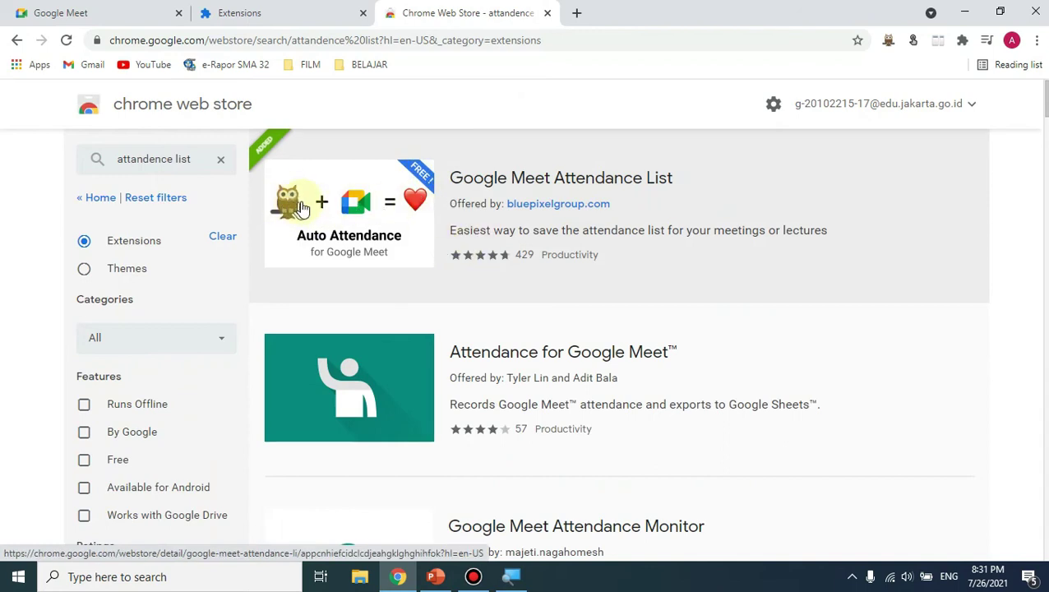
{"action": "left_click", "coordinate": [629, 186]}
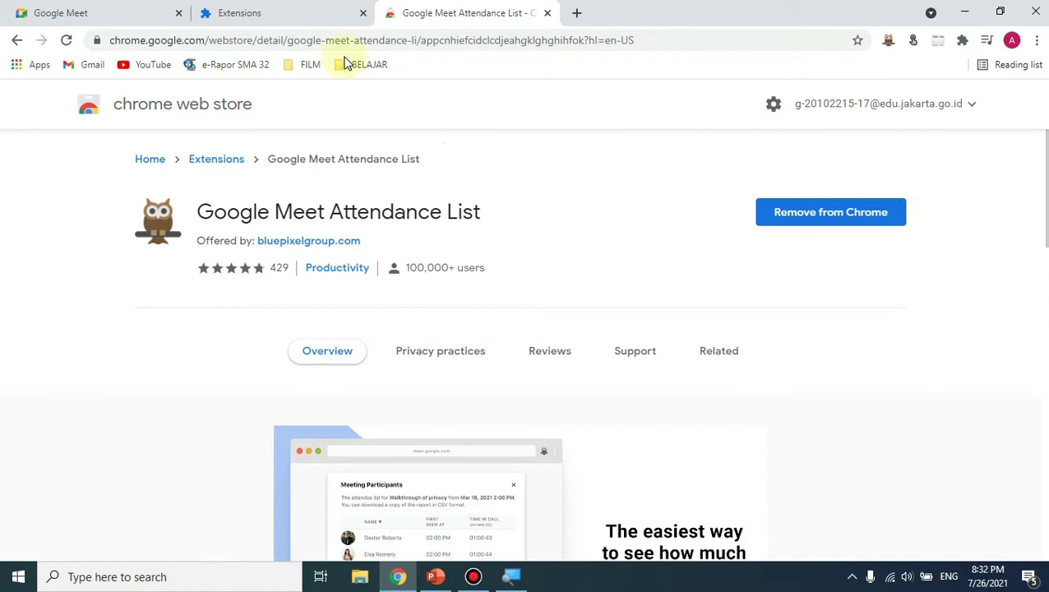
{"action": "left_click", "coordinate": [240, 17]}
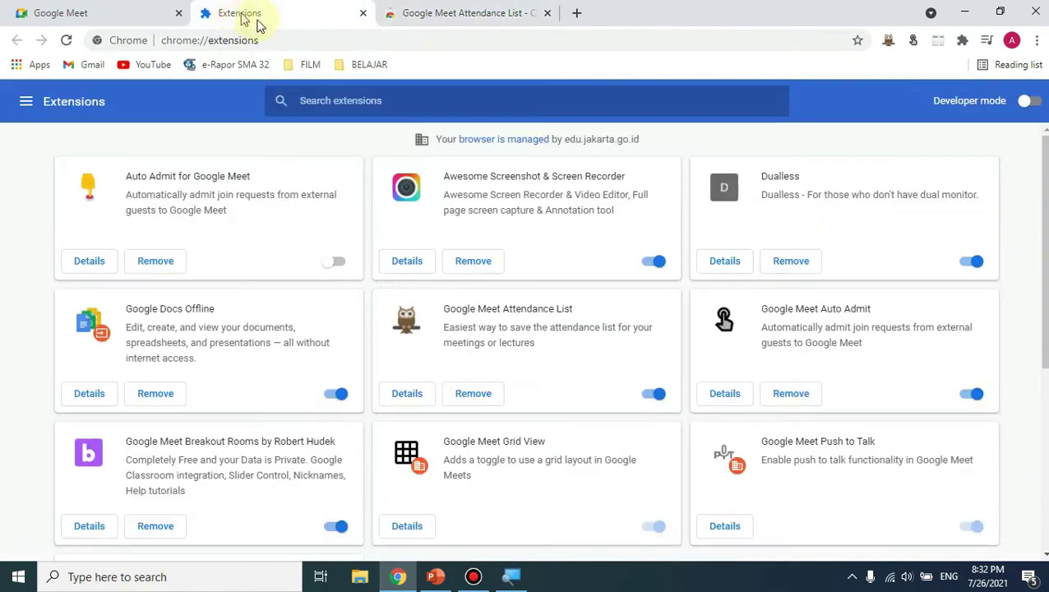
{"action": "left_click", "coordinate": [491, 16]}
Search the Chrome Web Store for "dualless" from its home page and open the page of the Dualless extension.
{"action": "left_click", "coordinate": [176, 106]}
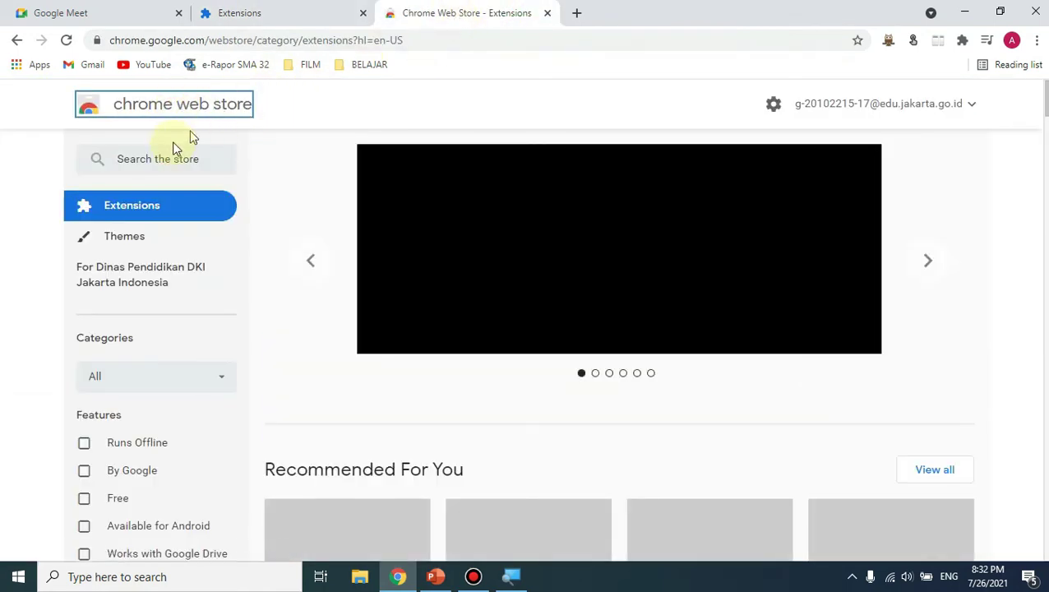
{"action": "left_click", "coordinate": [169, 161]}
{"action": "left_click", "coordinate": [269, 12]}
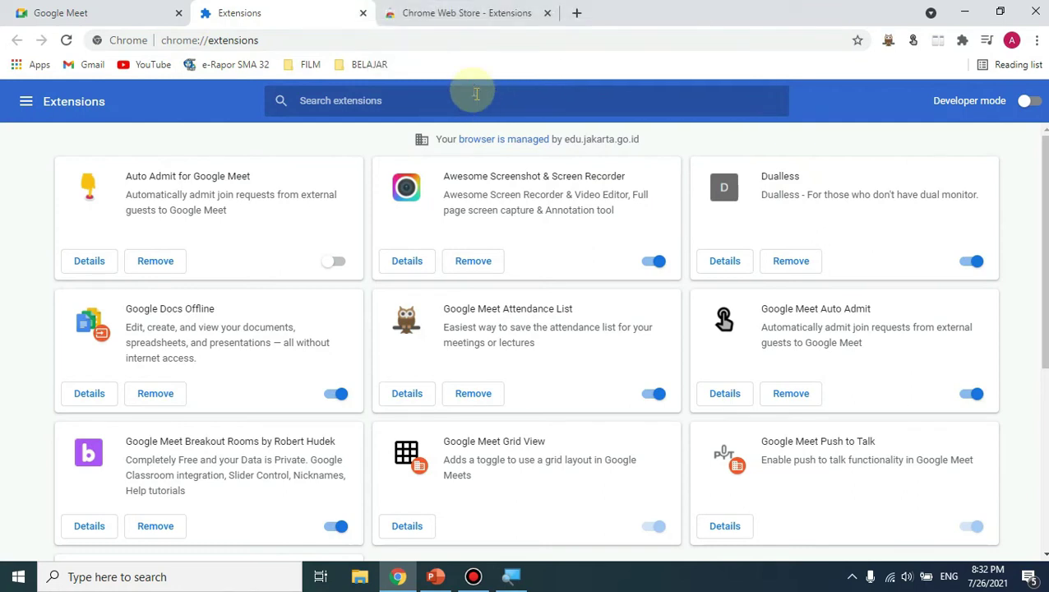
{"action": "left_click", "coordinate": [429, 11]}
{"action": "left_click", "coordinate": [171, 161]}
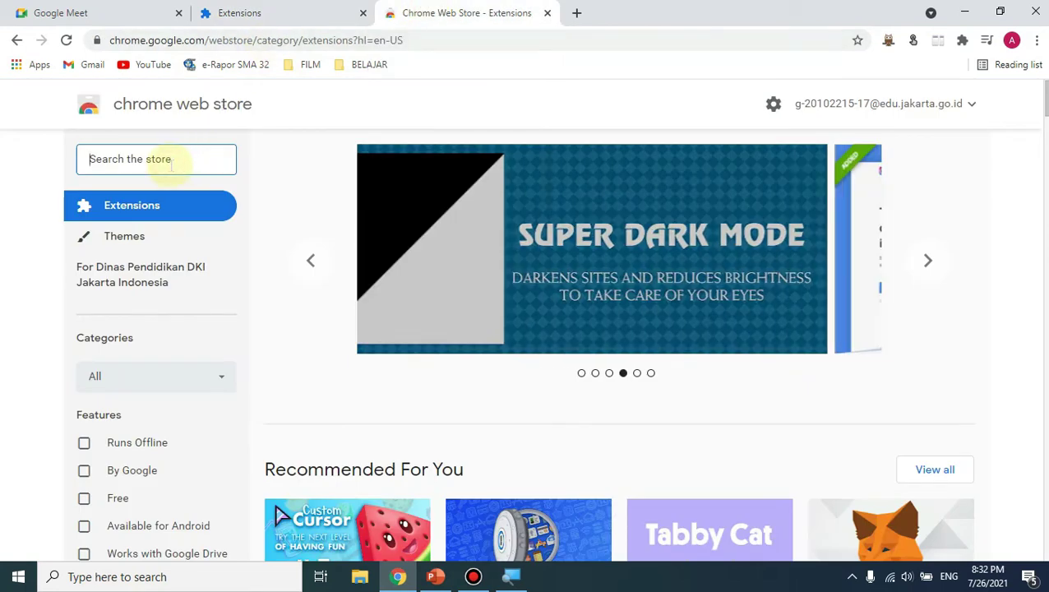
{"action": "type", "text": "dualles"}
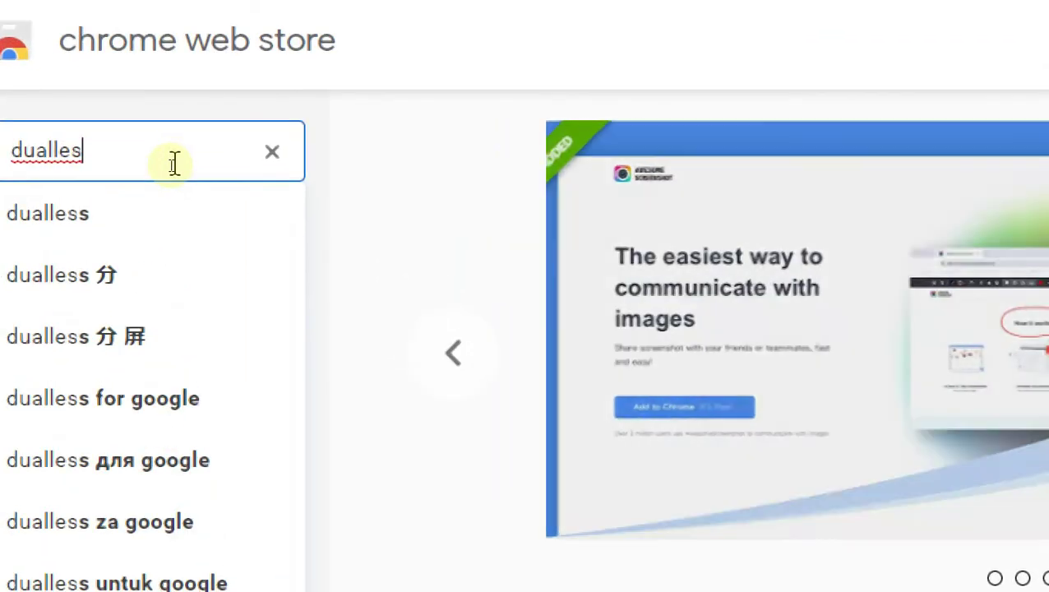
{"action": "type", "text": "s"}
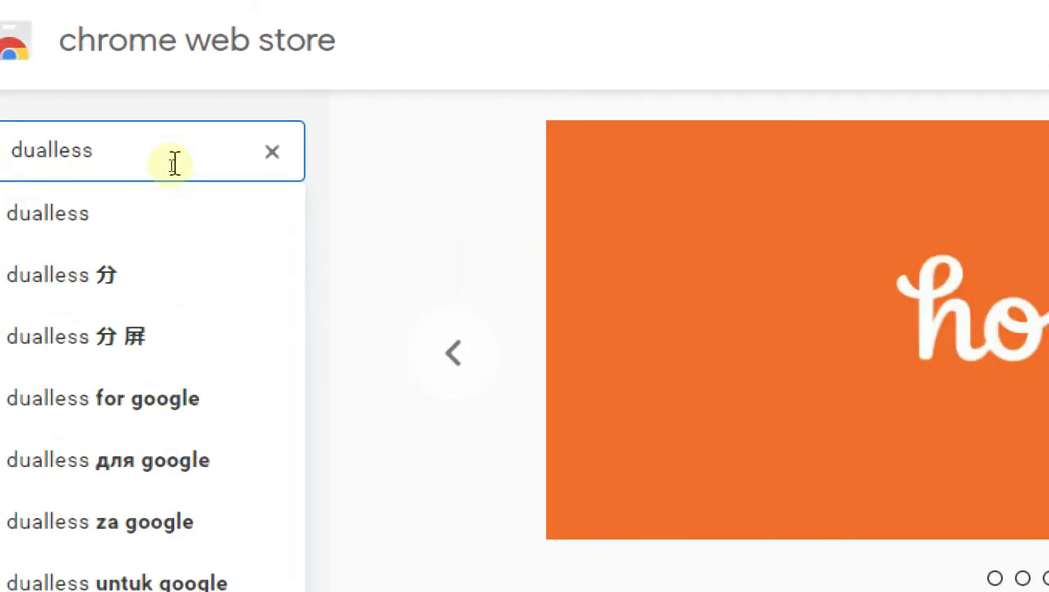
{"action": "key", "text": "Return"}
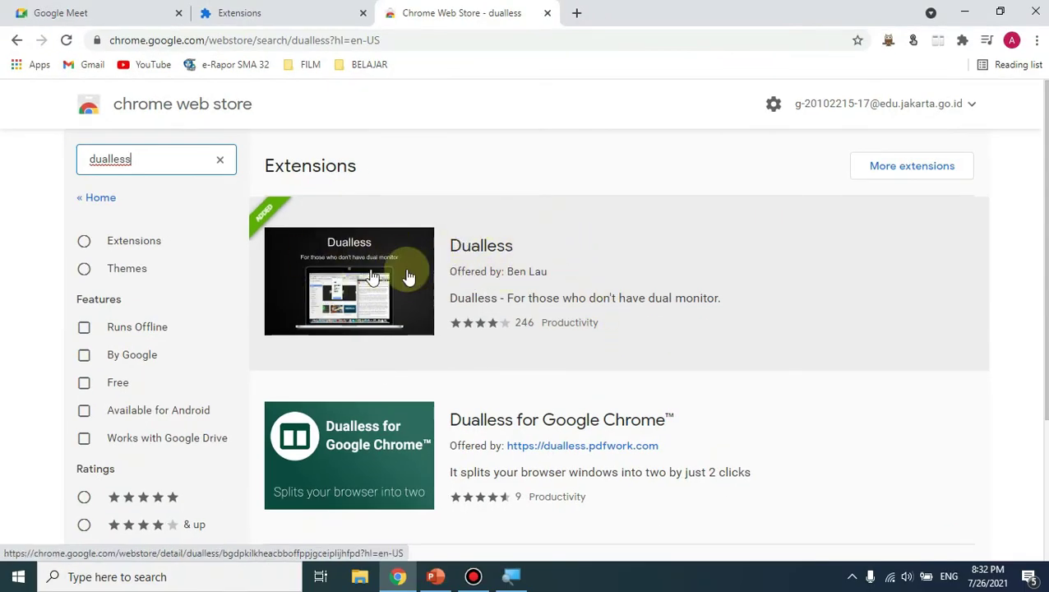
{"action": "left_click", "coordinate": [470, 247]}
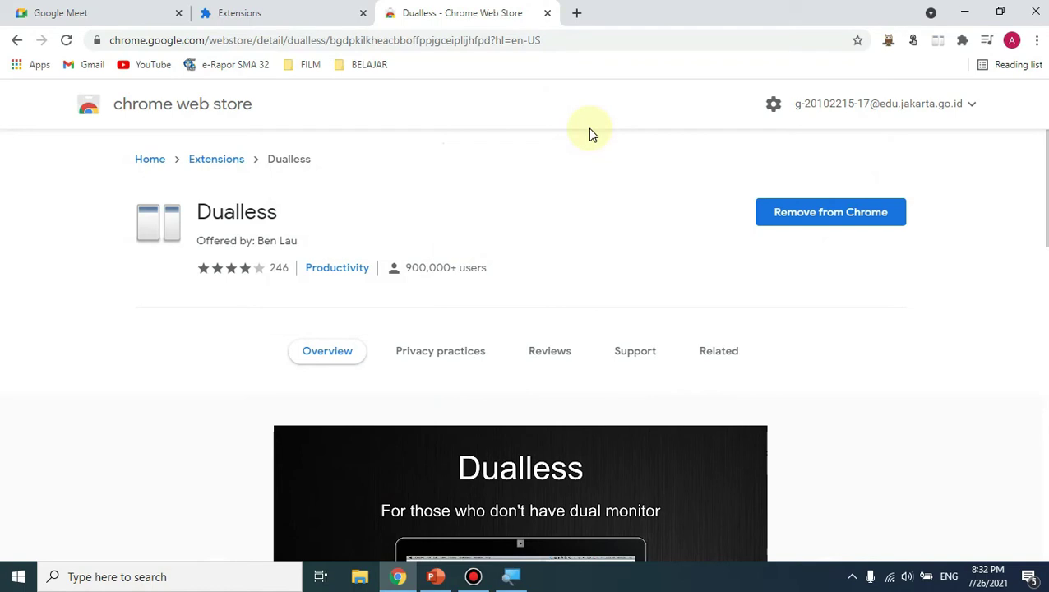
Close the Chrome Web Store, check the on/off switches of the two auto-admit extensions, and close the Extensions page.
{"action": "left_click", "coordinate": [548, 15]}
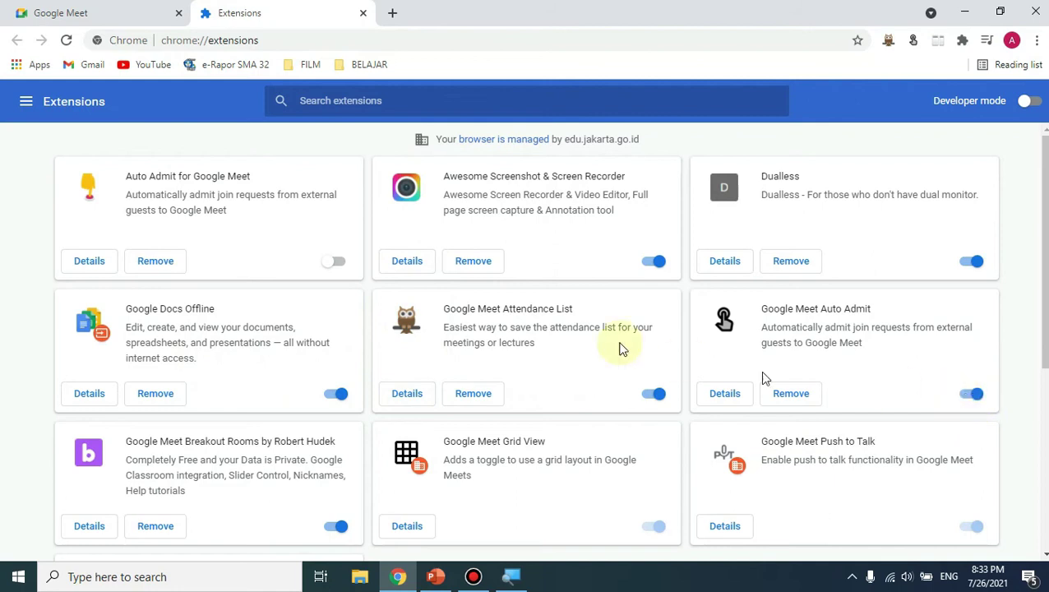
{"action": "left_click", "coordinate": [333, 264]}
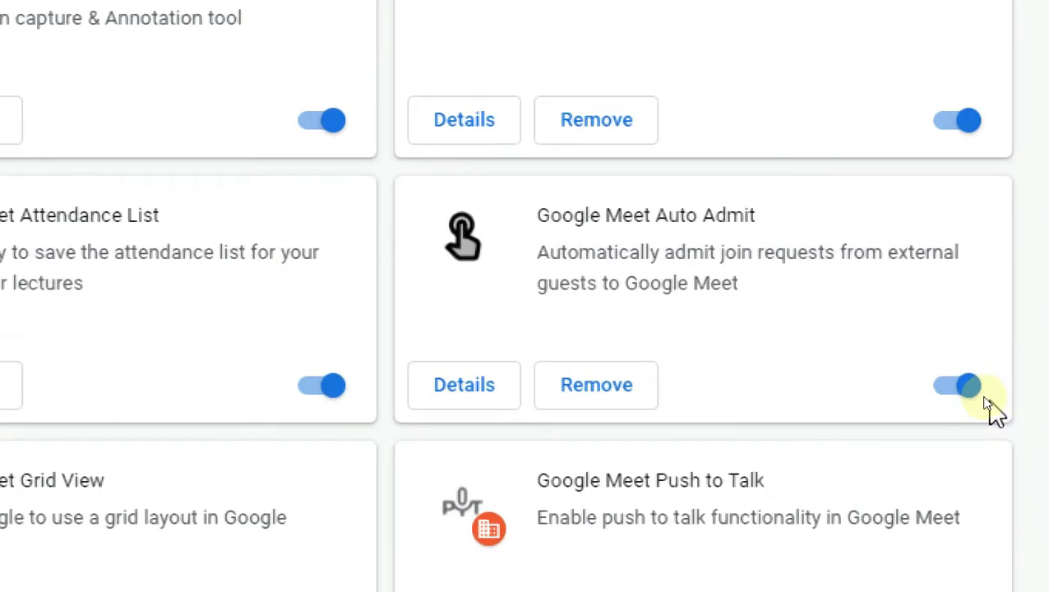
{"action": "left_click", "coordinate": [958, 393]}
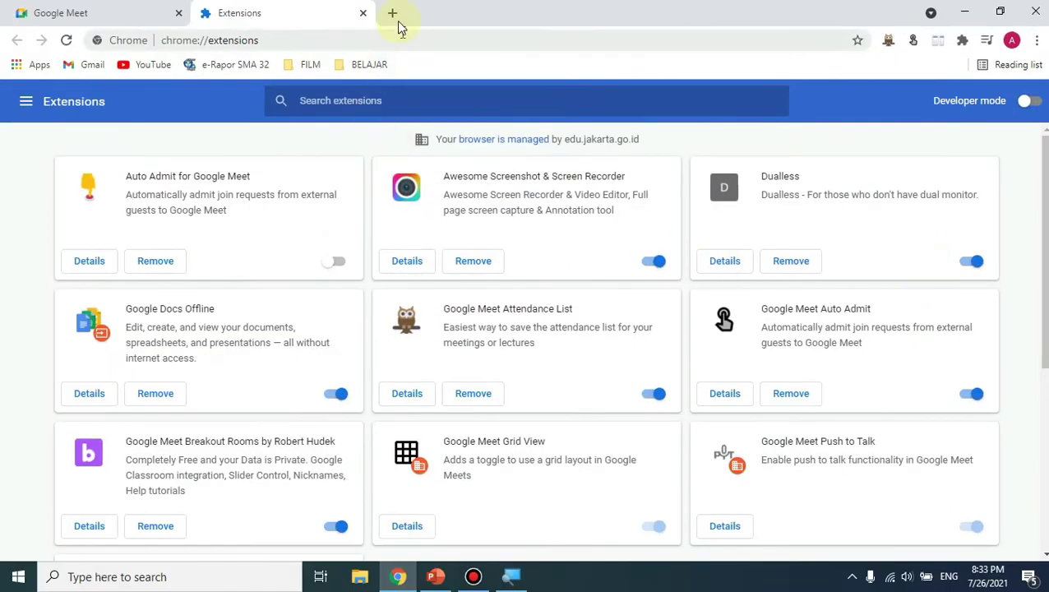
{"action": "left_click", "coordinate": [363, 15]}
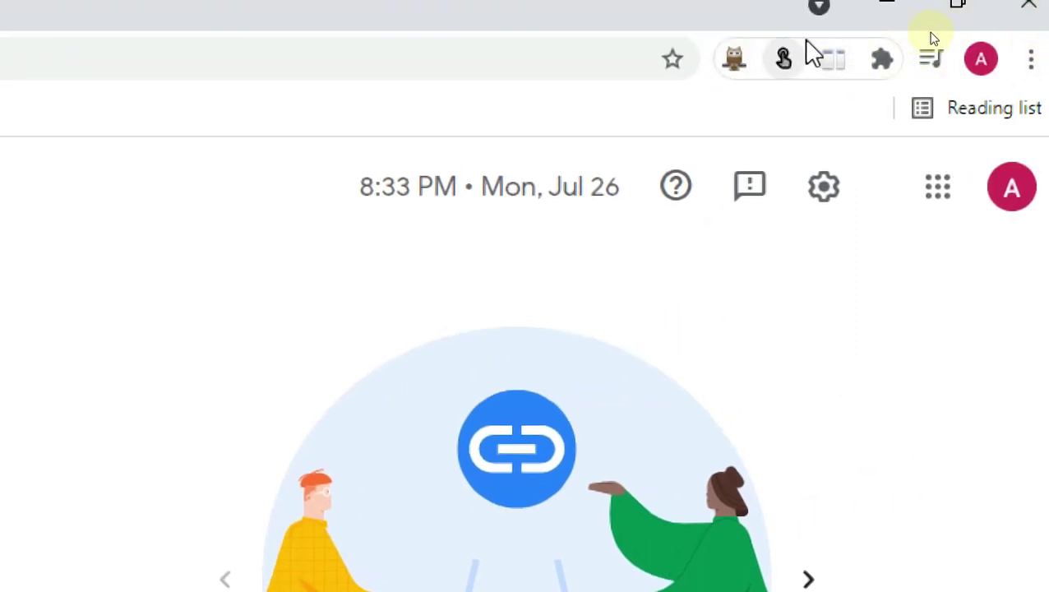
Examine which installed extensions are pinned in the browser's extension list, down to Dualless and Google Meet Attendance List.
{"action": "left_click", "coordinate": [882, 59]}
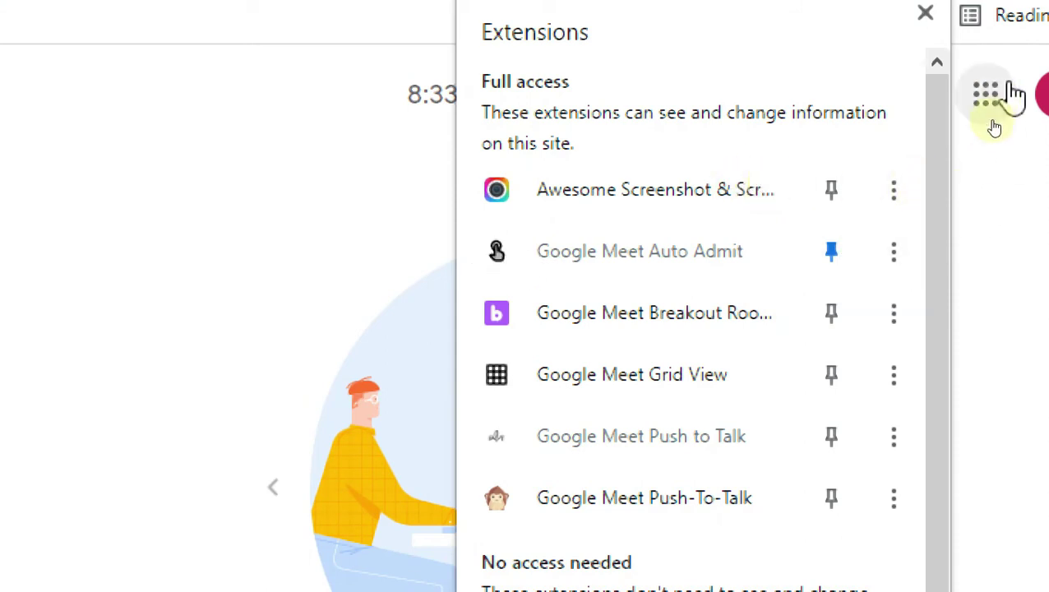
{"action": "left_click_drag", "start_coordinate": [948, 253], "coordinate": [949, 415]}
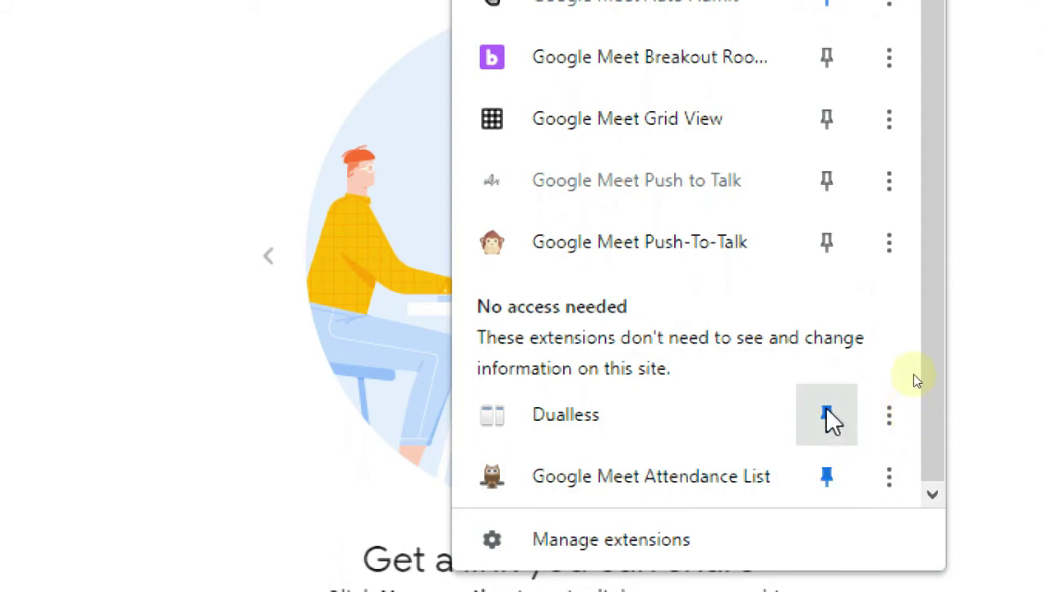
{"action": "left_click", "coordinate": [1012, 116]}
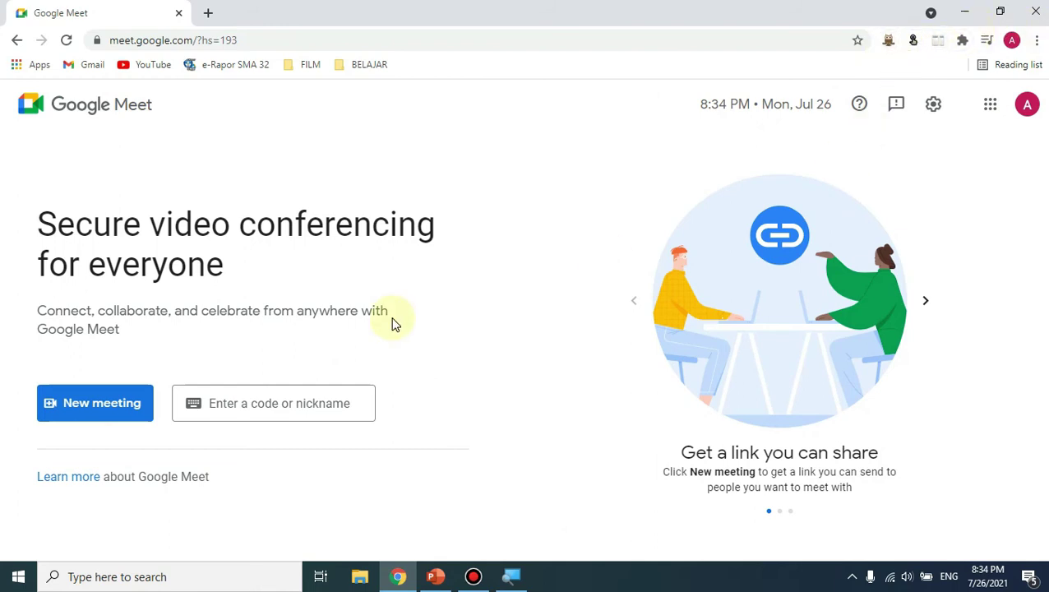
Start an instant Google Meet meeting and dismiss the microphone notice and the meeting-ready card.
{"action": "left_click", "coordinate": [94, 408]}
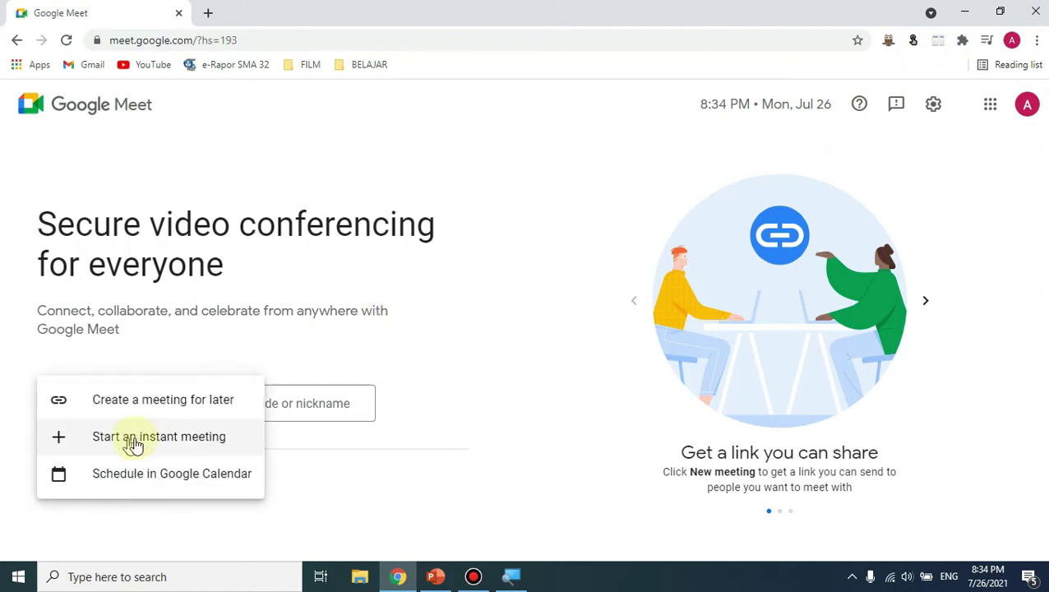
{"action": "left_click", "coordinate": [160, 441]}
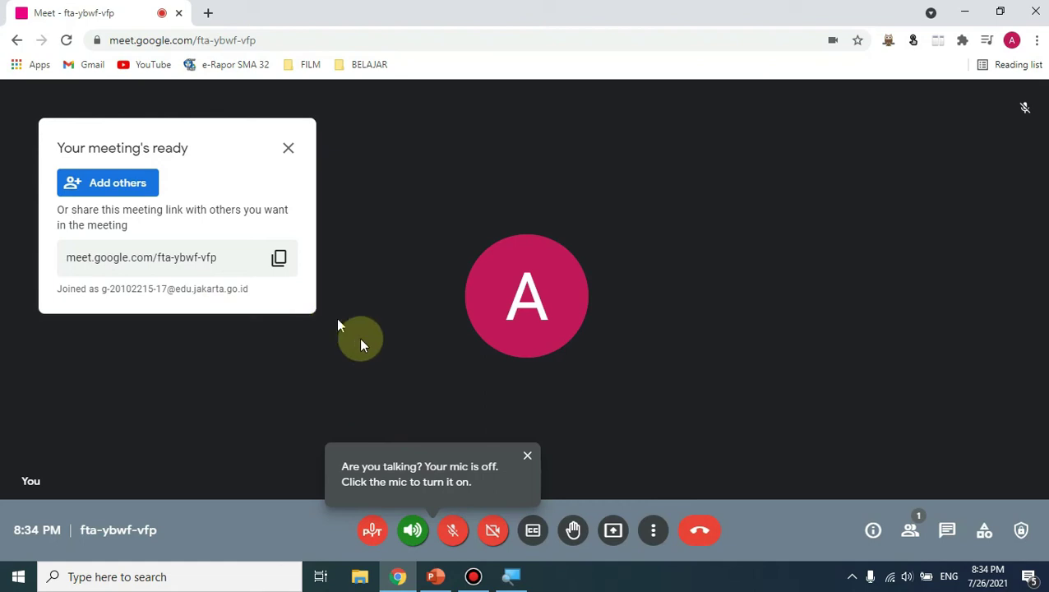
{"action": "left_click", "coordinate": [527, 457]}
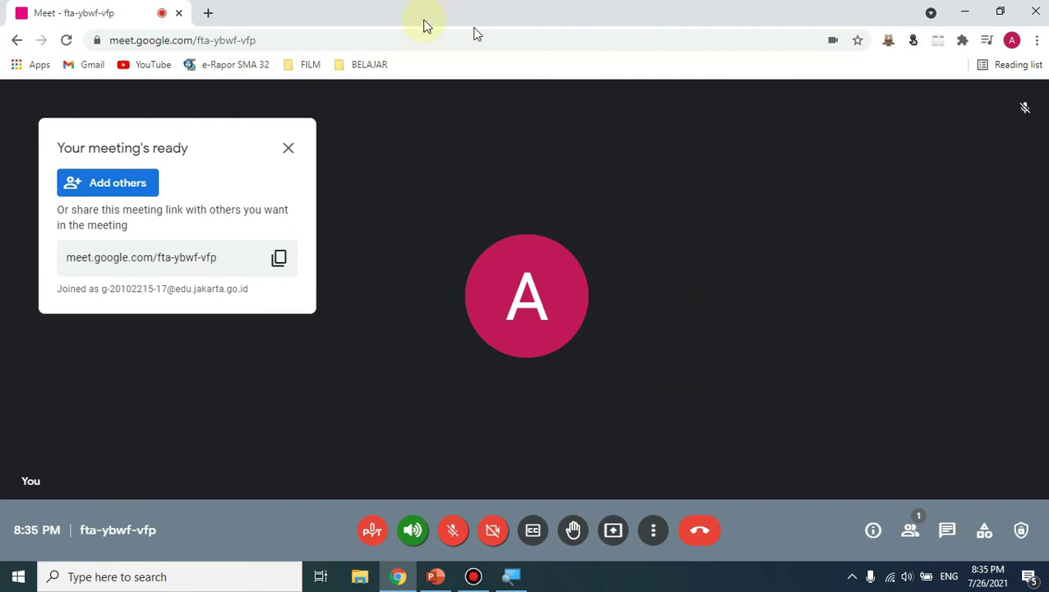
{"action": "left_click", "coordinate": [287, 150]}
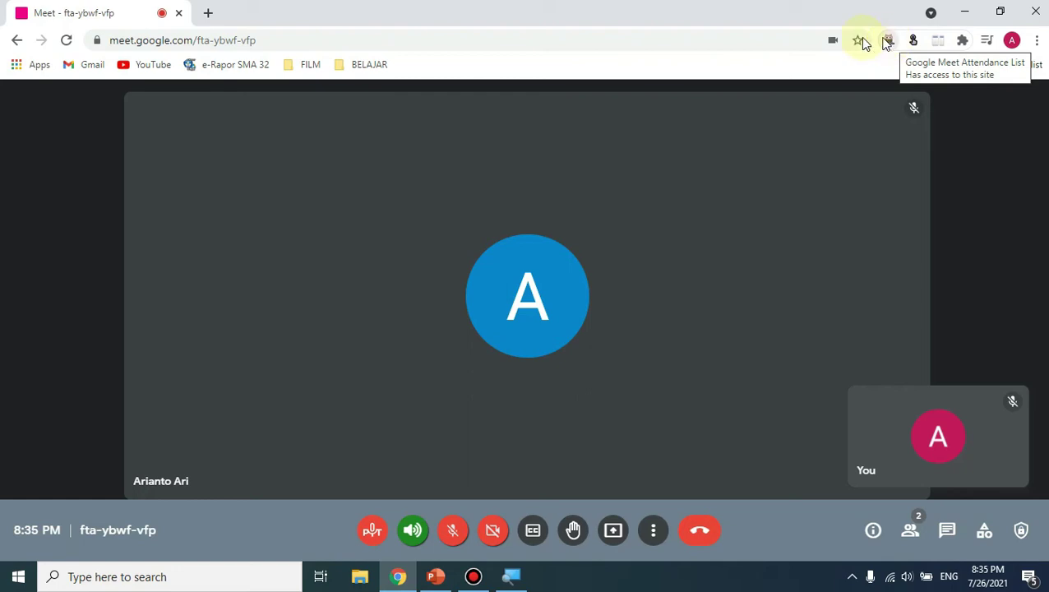
Leave the meeting and open its participant report in Google Meet Attendance List.
{"action": "left_click", "coordinate": [701, 531]}
{"action": "left_click", "coordinate": [623, 343]}
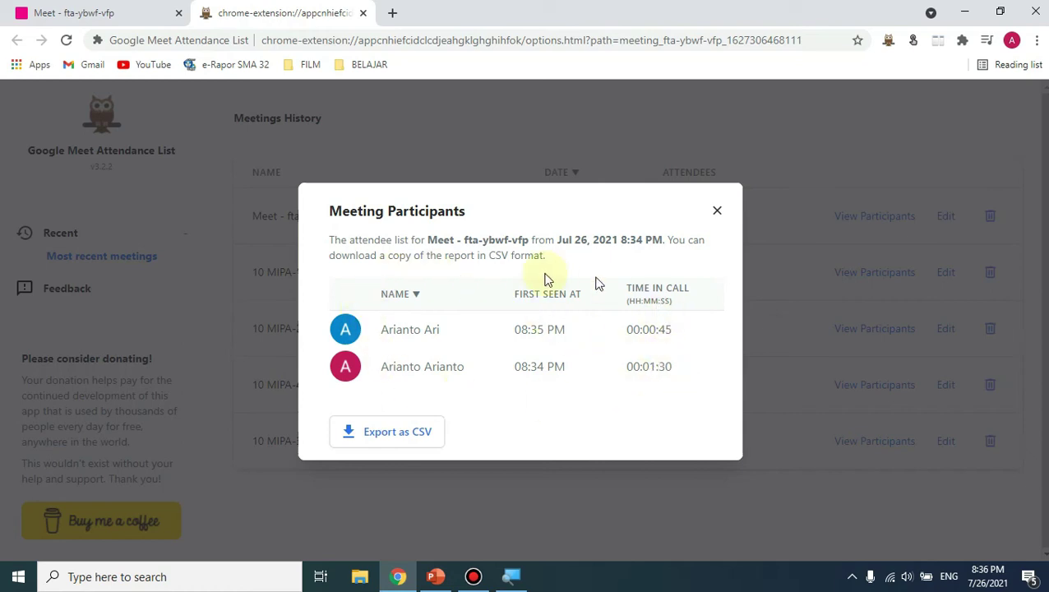
Export the meeting's participant list as CSV and open the downloaded file in a maximized Excel window.
{"action": "left_click", "coordinate": [416, 434]}
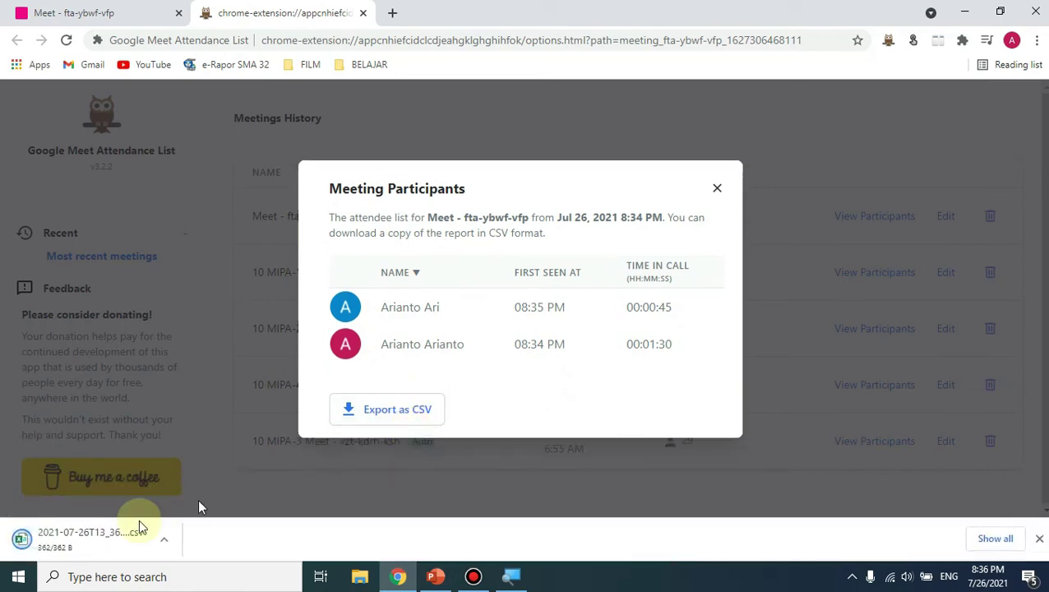
{"action": "left_click", "coordinate": [102, 541]}
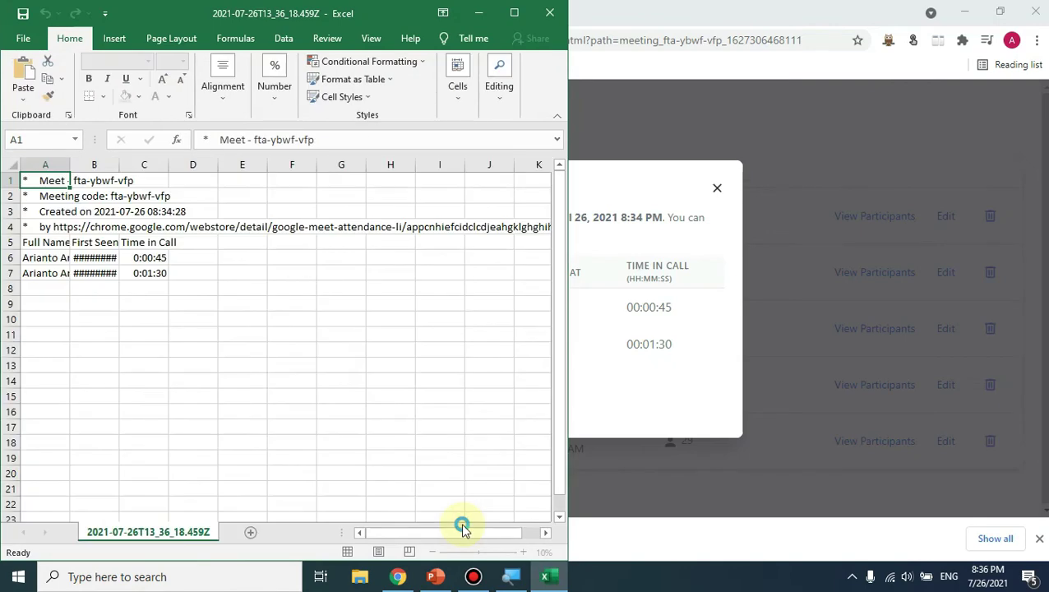
{"action": "left_click", "coordinate": [514, 12]}
Widen column B to show the First Seen times, check the Time in Call values in C6 and C7, and minimize the workbook.
{"action": "left_click_drag", "start_coordinate": [119, 164], "coordinate": [155, 168]}
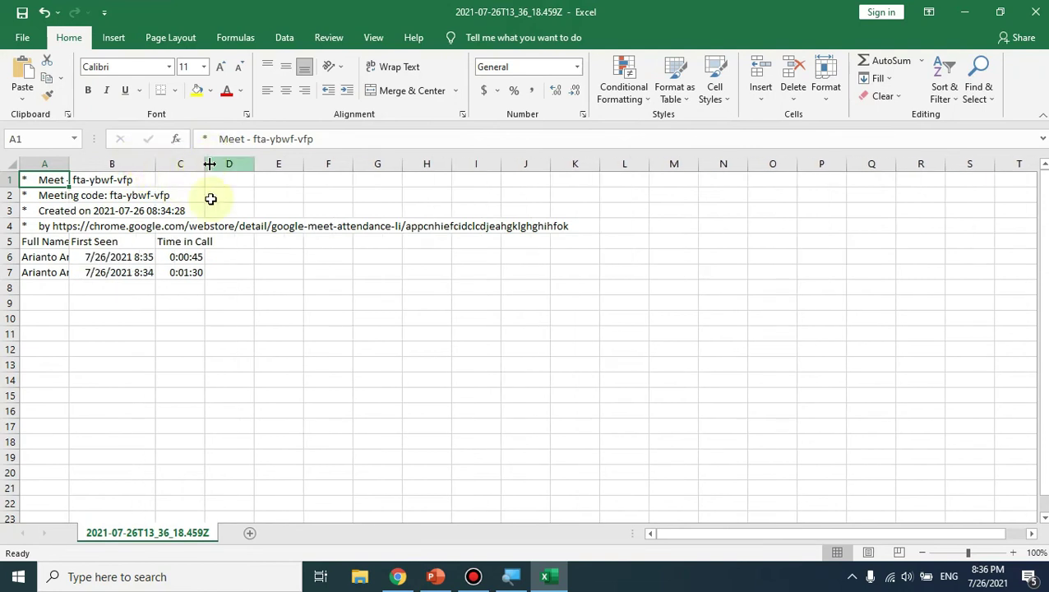
{"action": "left_click", "coordinate": [195, 258]}
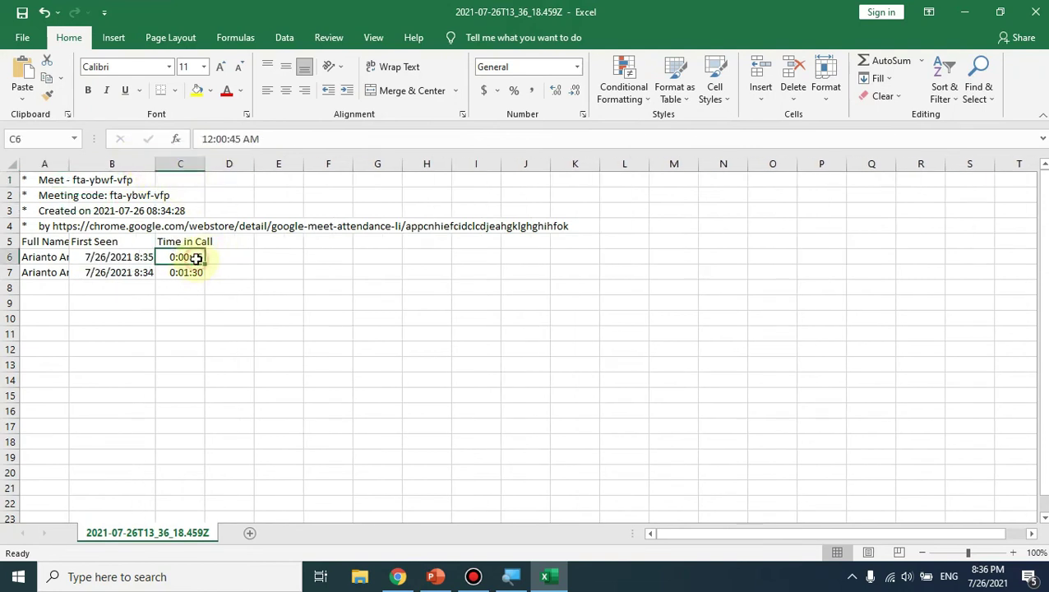
{"action": "left_click", "coordinate": [186, 275]}
{"action": "left_click", "coordinate": [965, 11]}
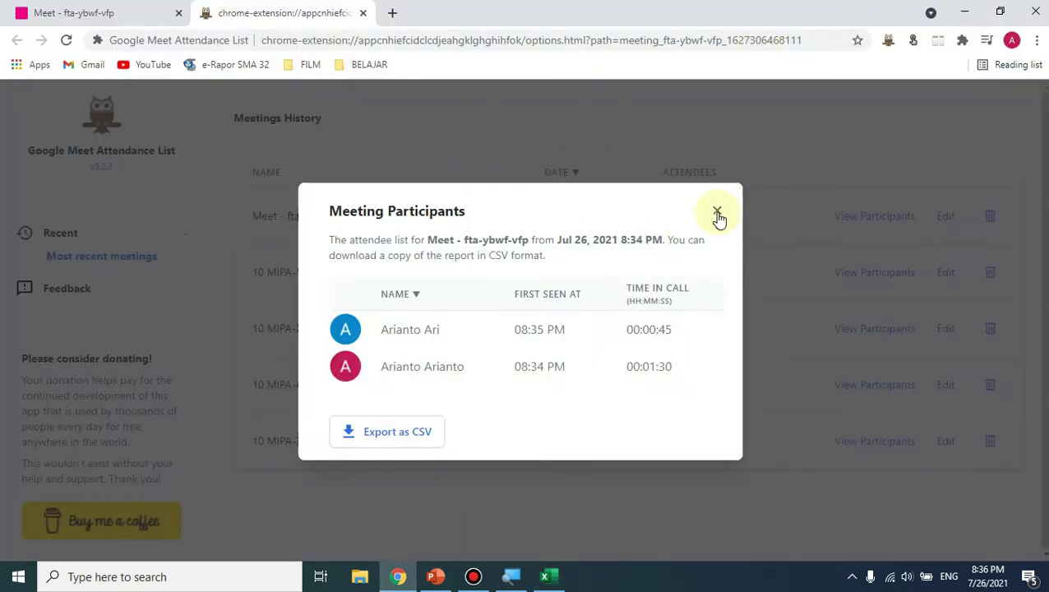
Close the participant report and rename the newest meeting in the history as "10 IPS-1 Meet - fta-ybwf-vfp".
{"action": "left_click", "coordinate": [717, 215]}
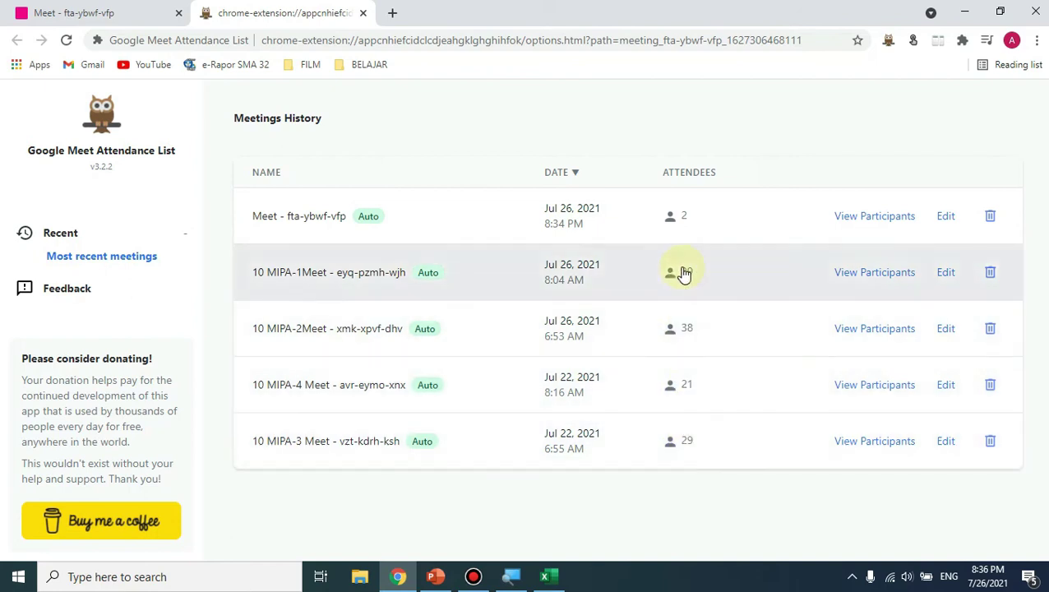
{"action": "left_click", "coordinate": [948, 219]}
{"action": "left_click", "coordinate": [341, 335]}
{"action": "type", "text": "10 "}
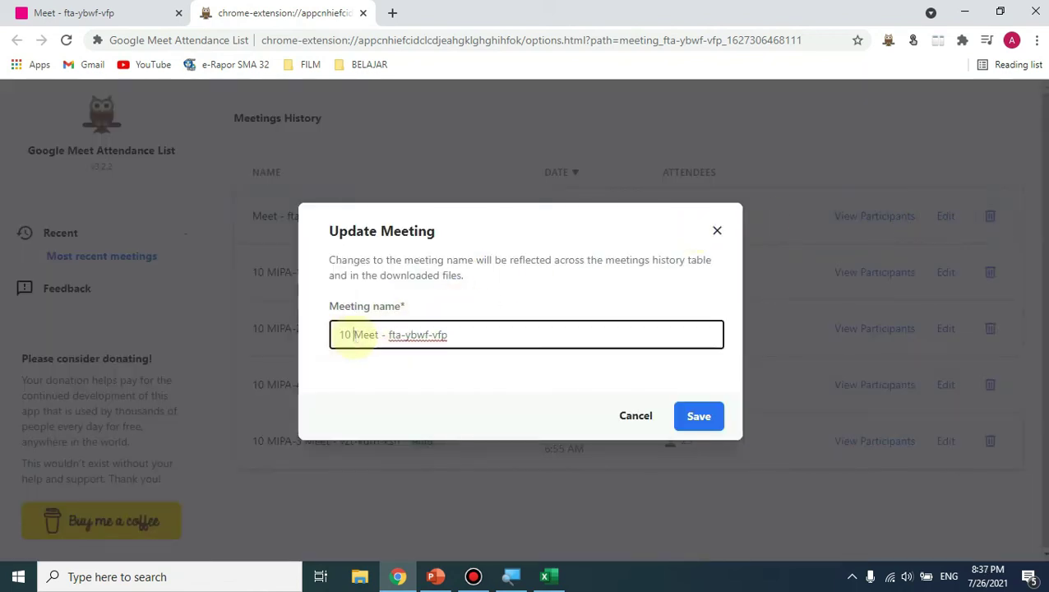
{"action": "type", "text": "IPS-1"}
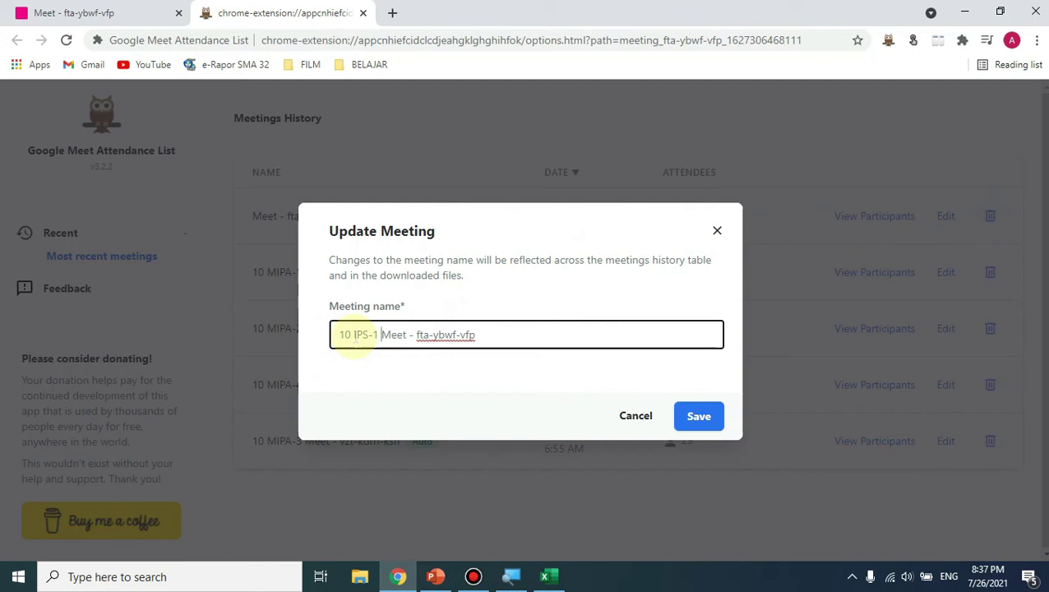
{"action": "left_click", "coordinate": [698, 416]}
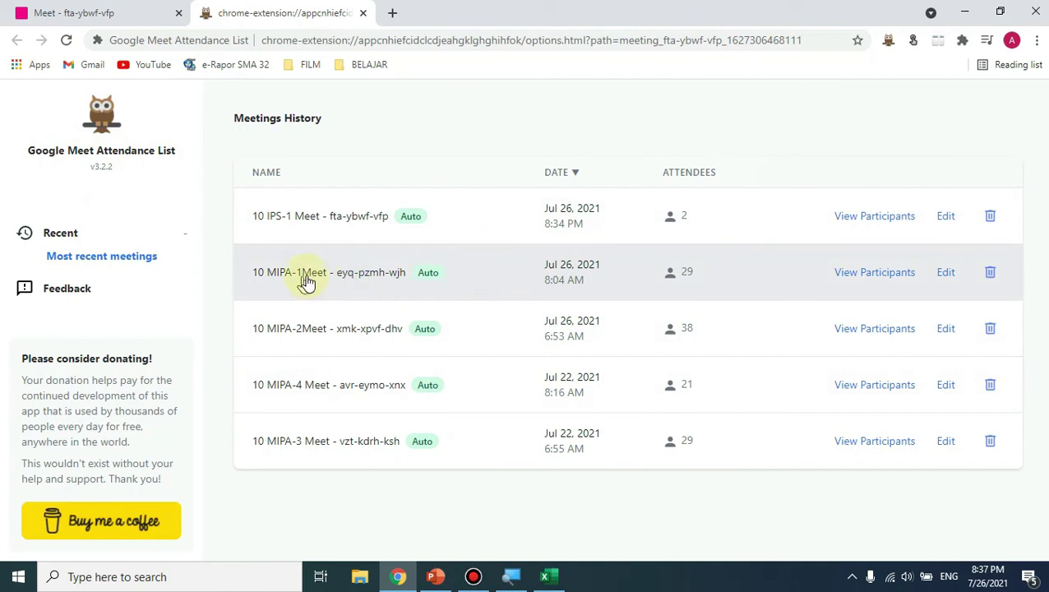
Export the participant list of the 10 MIPA-1 meeting as CSV and open the downloaded file in Excel.
{"action": "left_click", "coordinate": [672, 274]}
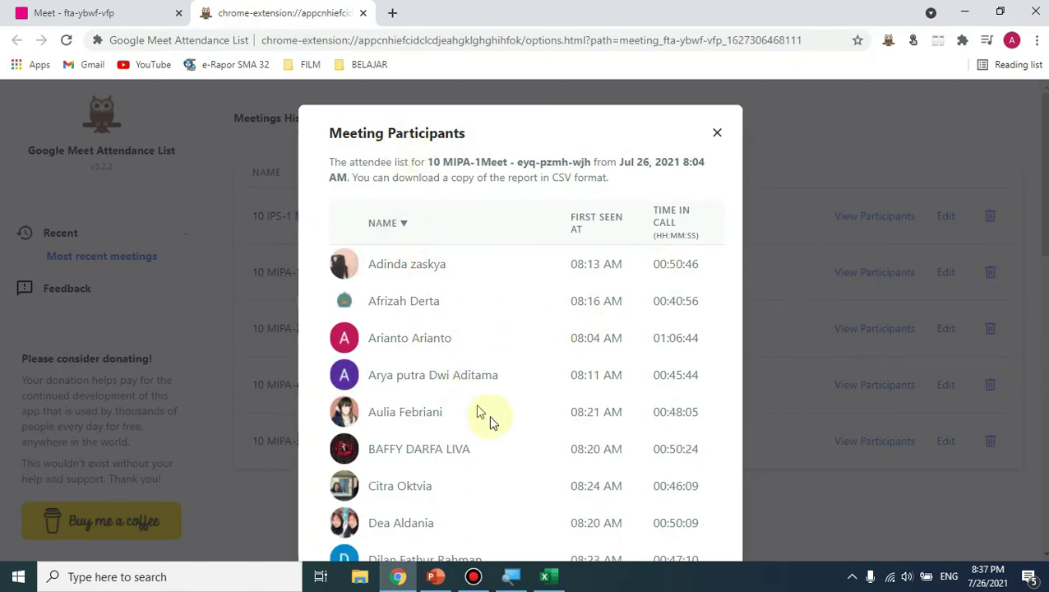
{"action": "scroll", "coordinate": [500, 440], "scroll_direction": "down", "scroll_amount": 5}
{"action": "scroll", "coordinate": [498, 445], "scroll_direction": "down", "scroll_amount": 6}
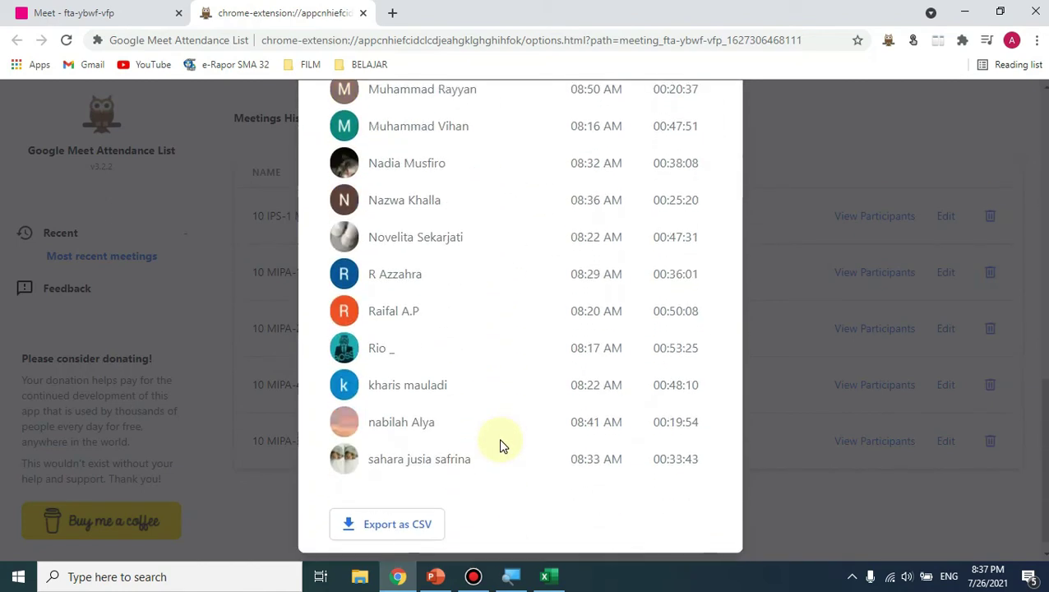
{"action": "scroll", "coordinate": [499, 445], "scroll_direction": "down", "scroll_amount": 1}
{"action": "left_click", "coordinate": [388, 514]}
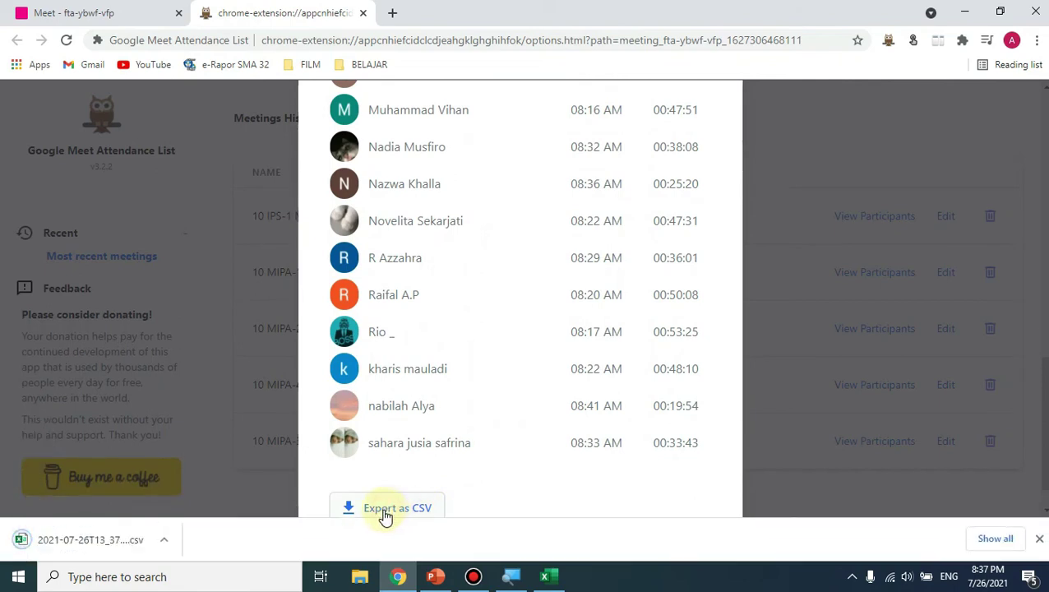
{"action": "left_click", "coordinate": [122, 540]}
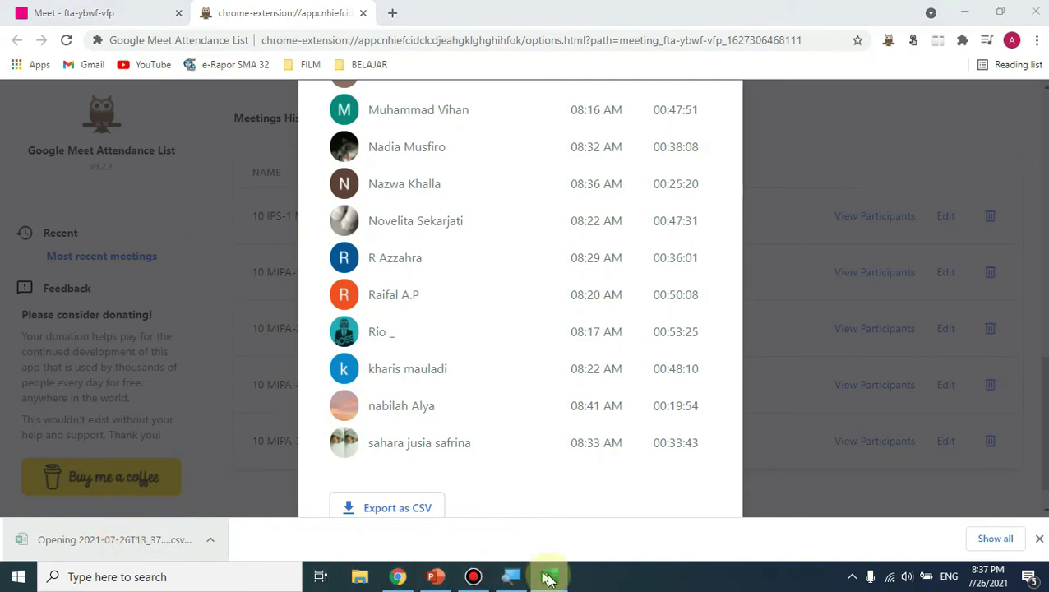
{"action": "left_click", "coordinate": [548, 577]}
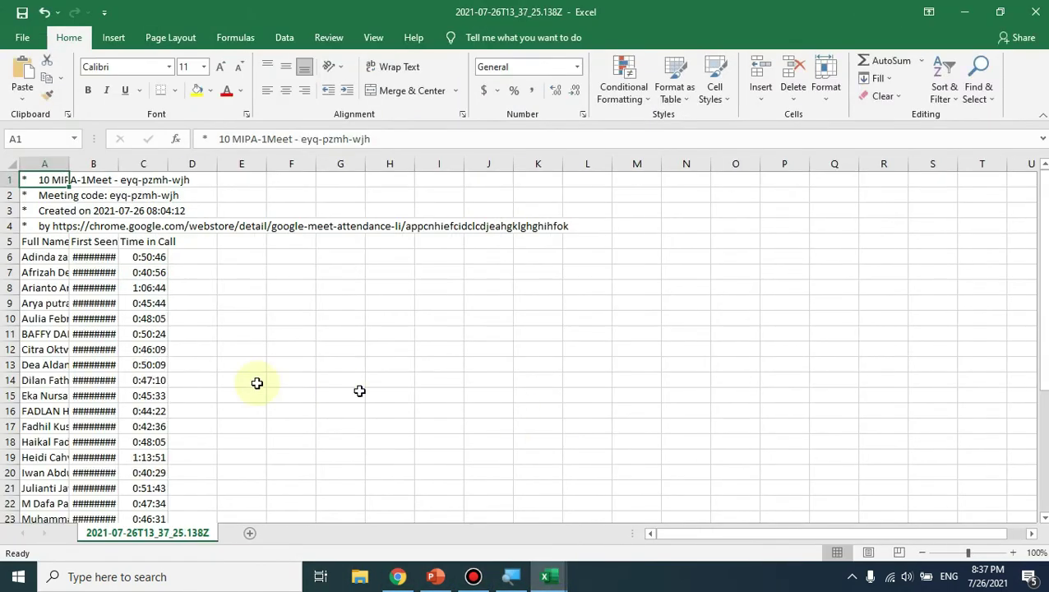
Widen columns A, B and C so the full names, First Seen times and Time in Call values fit.
{"action": "left_click_drag", "start_coordinate": [118, 164], "coordinate": [269, 164]}
{"action": "left_click_drag", "start_coordinate": [72, 164], "coordinate": [125, 163]}
{"action": "left_click", "coordinate": [101, 257]}
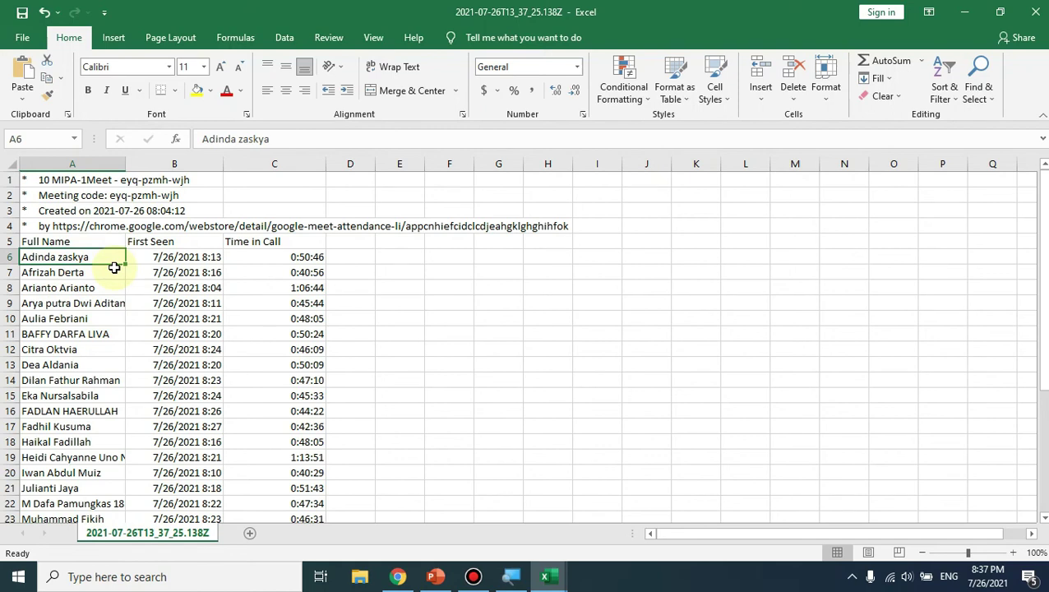
{"action": "left_click_drag", "start_coordinate": [129, 161], "coordinate": [157, 163]}
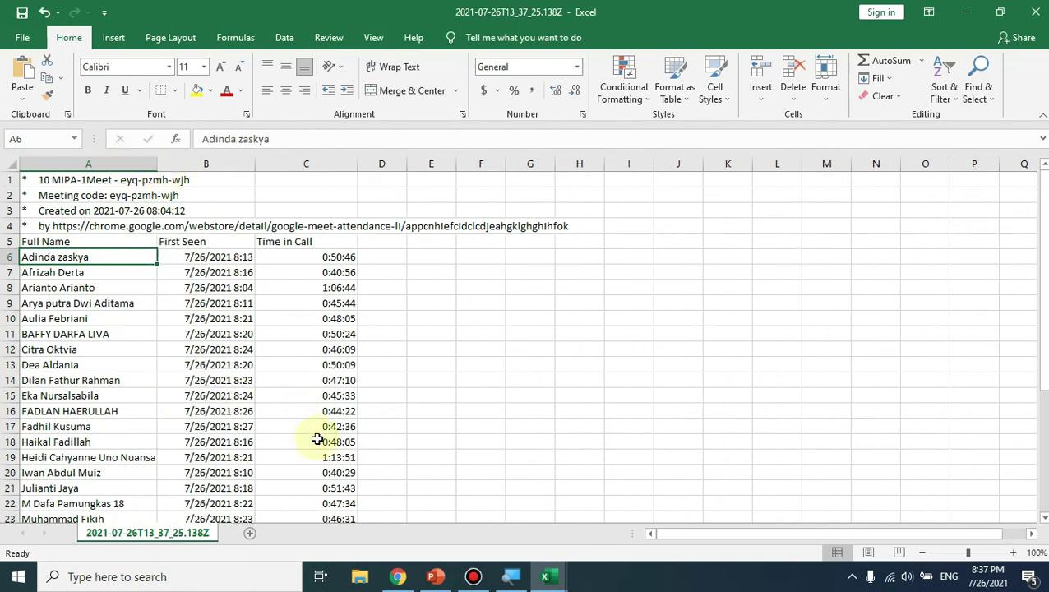
Review the attendance rows down to row 34, checking the names, First Seen times and Time in Call values.
{"action": "scroll", "coordinate": [55, 249], "scroll_direction": "down", "scroll_amount": 2}
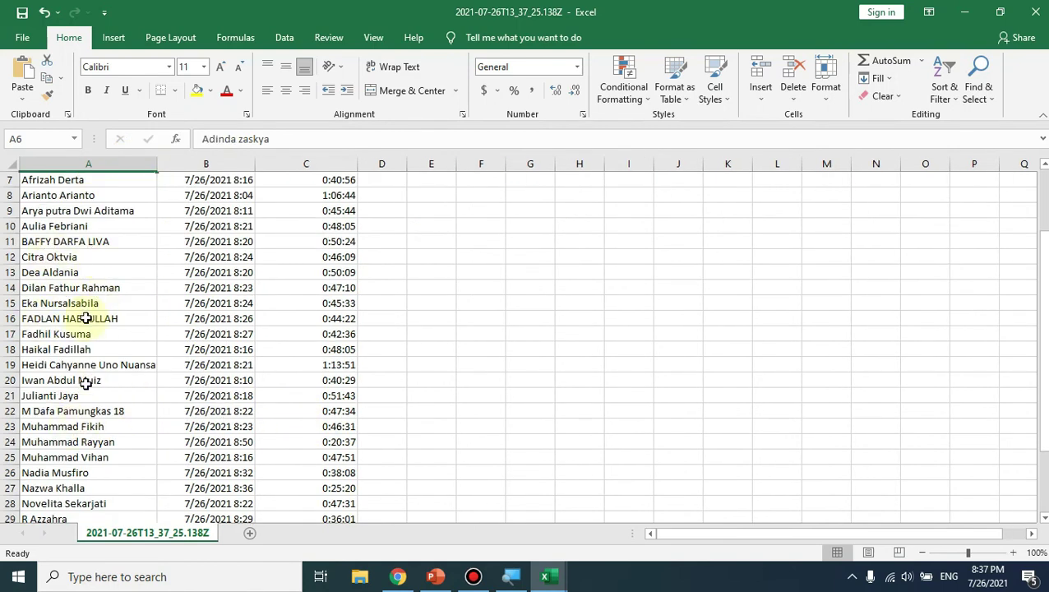
{"action": "scroll", "coordinate": [123, 440], "scroll_direction": "up", "scroll_amount": 2}
{"action": "left_click", "coordinate": [240, 258]}
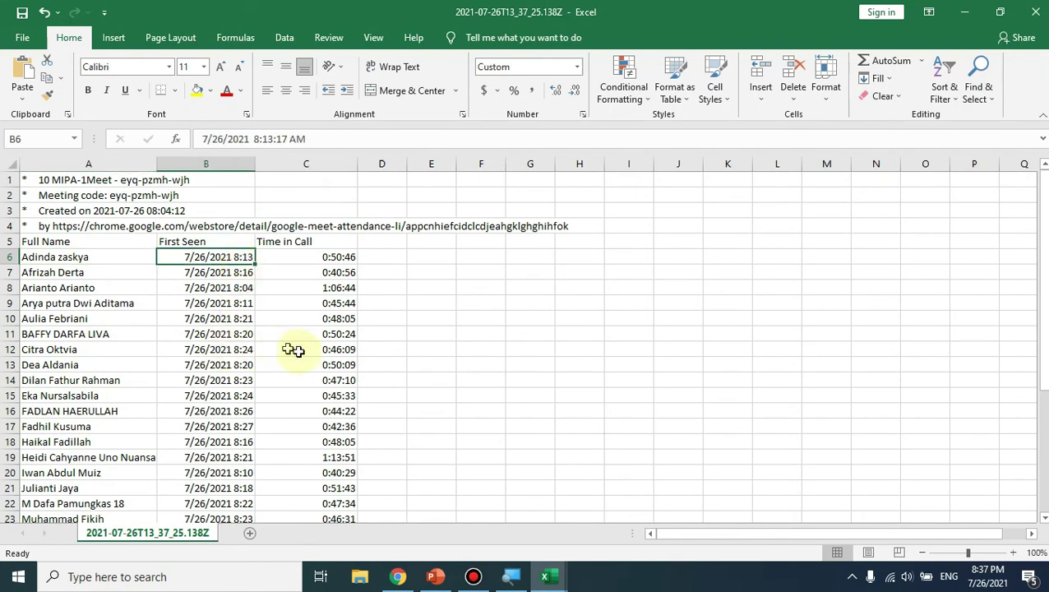
{"action": "left_click", "coordinate": [328, 394]}
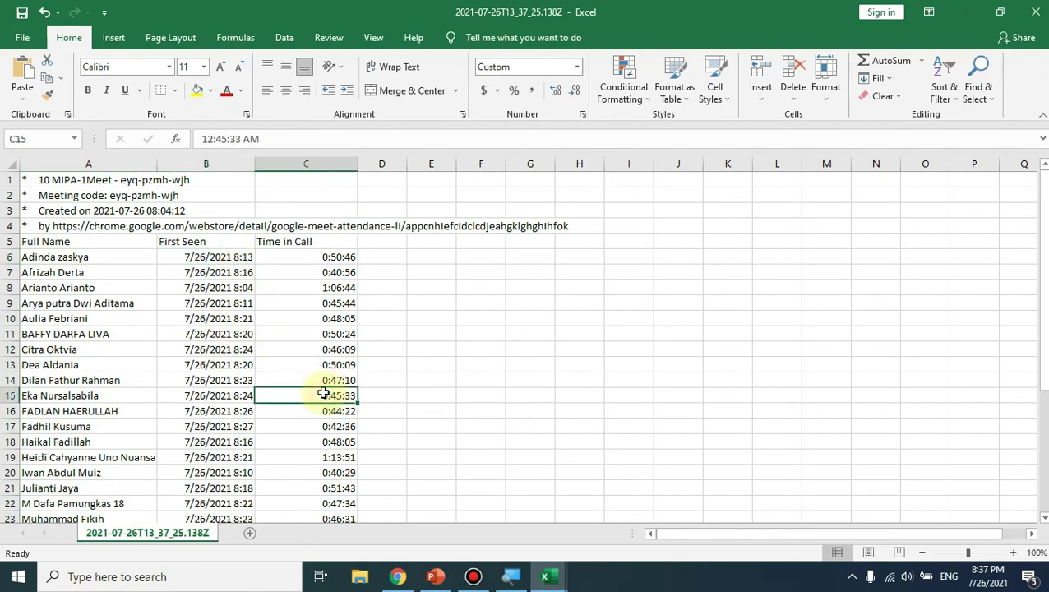
{"action": "scroll", "coordinate": [325, 396], "scroll_direction": "down", "scroll_amount": 2}
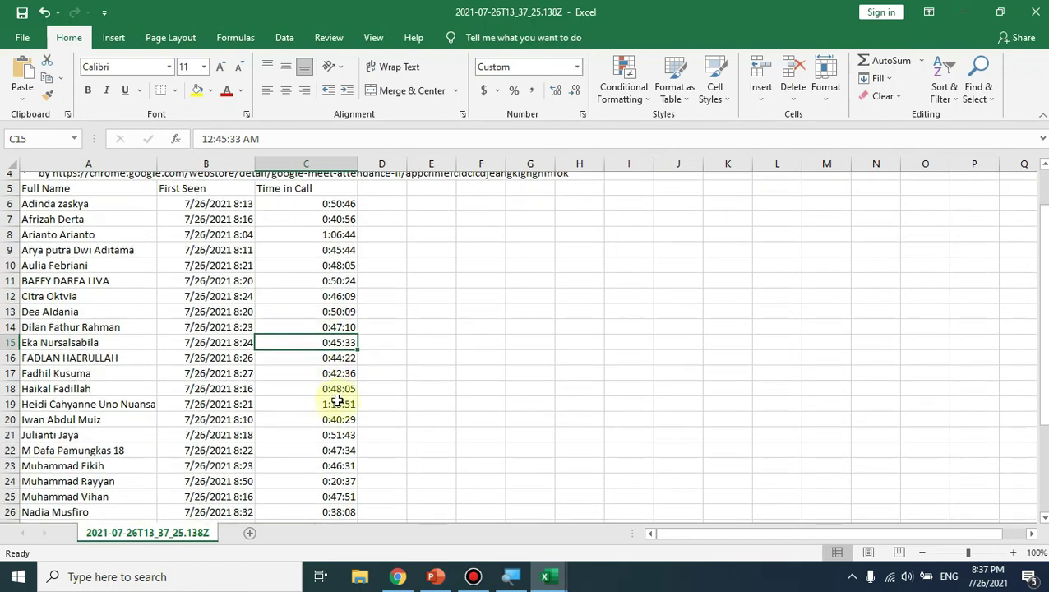
{"action": "scroll", "coordinate": [337, 400], "scroll_direction": "down", "scroll_amount": 1}
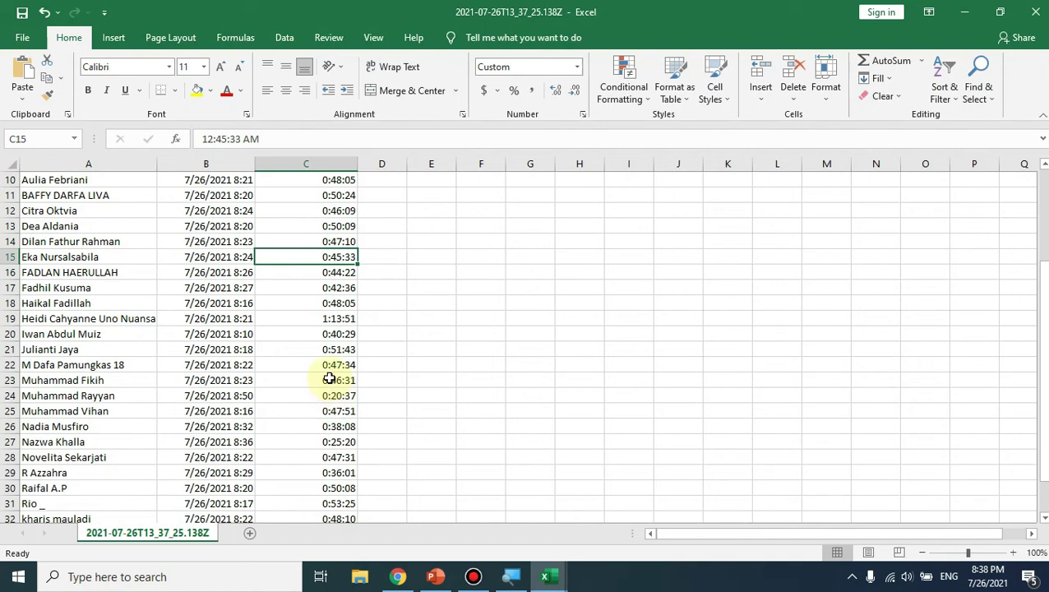
{"action": "scroll", "coordinate": [329, 379], "scroll_direction": "down", "scroll_amount": 2}
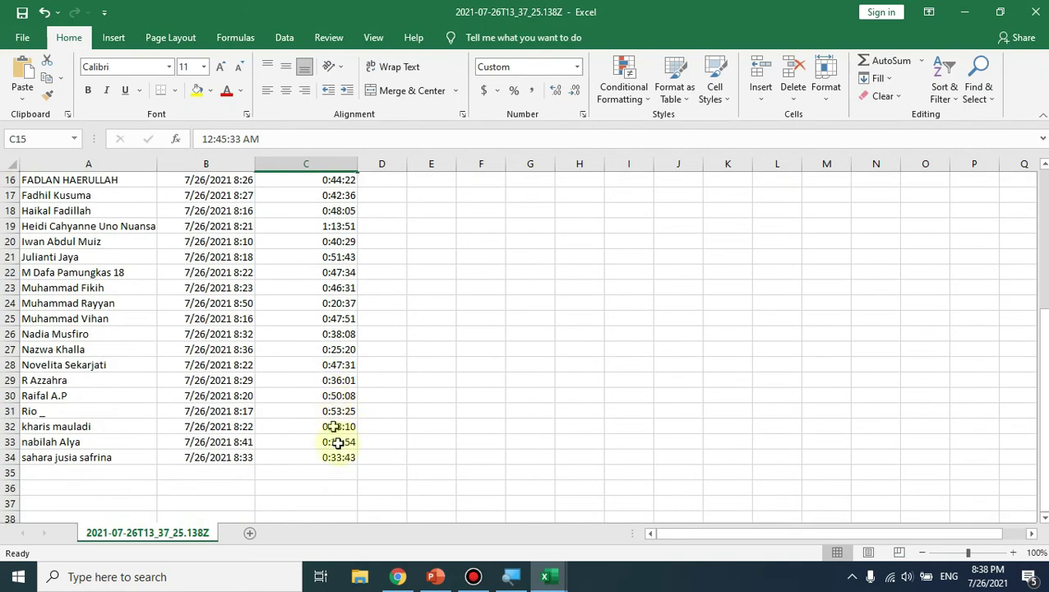
{"action": "left_click", "coordinate": [341, 457]}
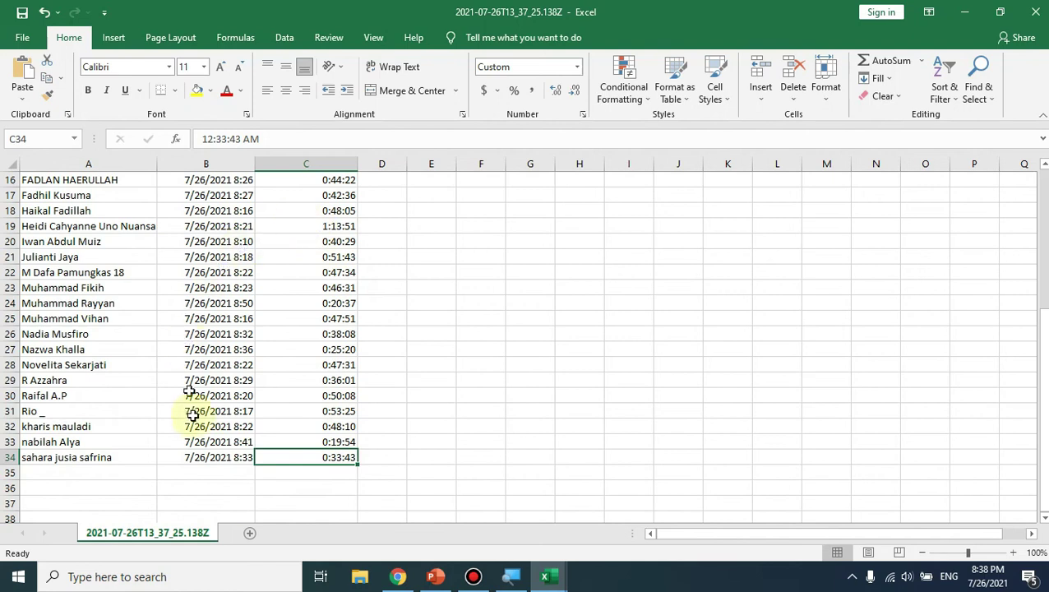
{"action": "scroll", "coordinate": [188, 380], "scroll_direction": "up", "scroll_amount": 5}
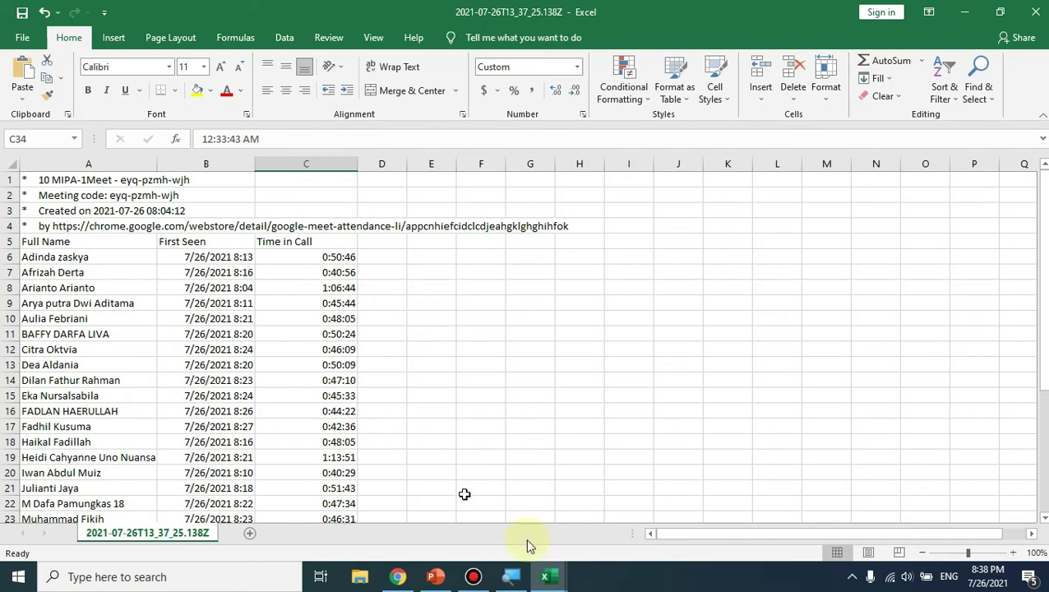
Switch back to Chrome, close the attendance list page and return to the Google Meet home screen.
{"action": "left_click", "coordinate": [402, 577]}
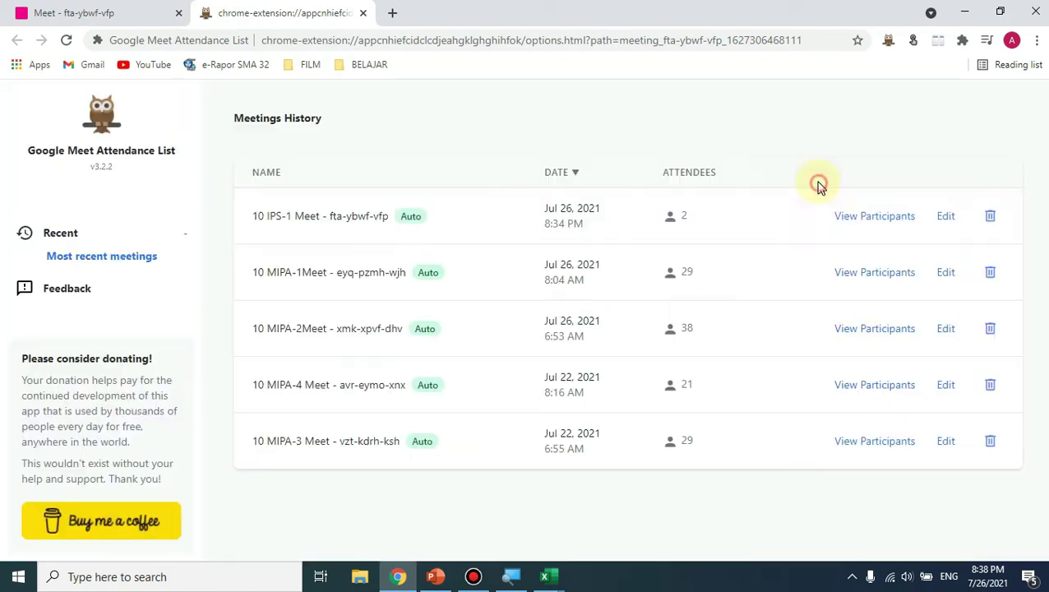
{"action": "left_click", "coordinate": [817, 181]}
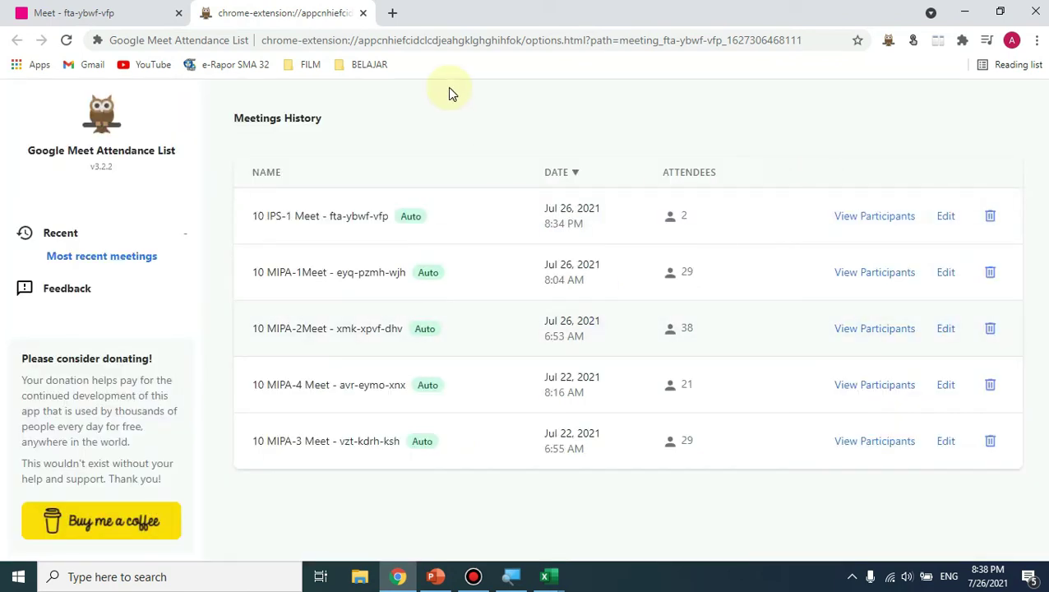
{"action": "left_click", "coordinate": [364, 14]}
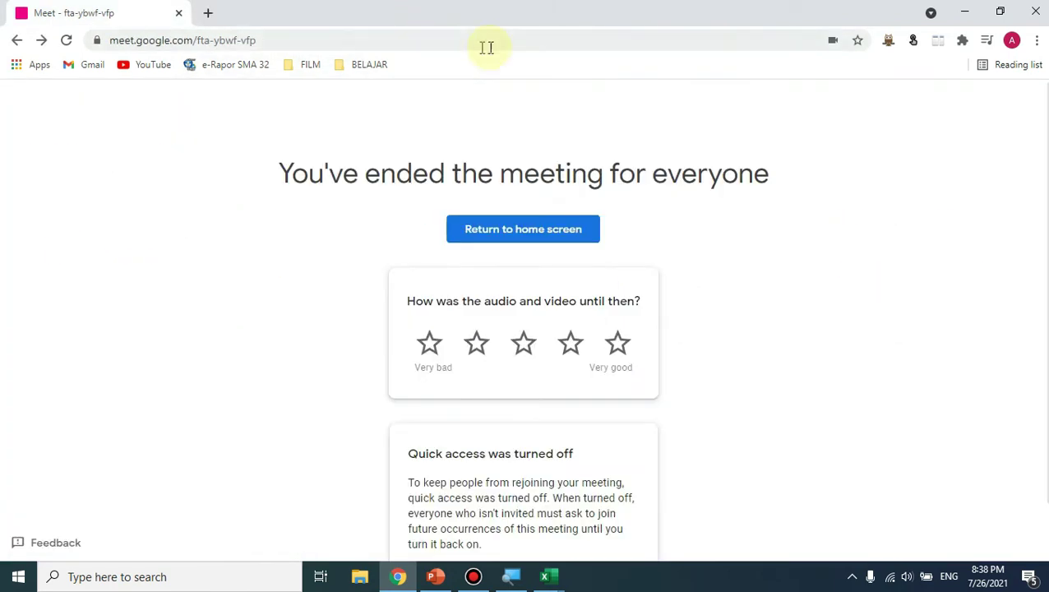
{"action": "left_click", "coordinate": [533, 229]}
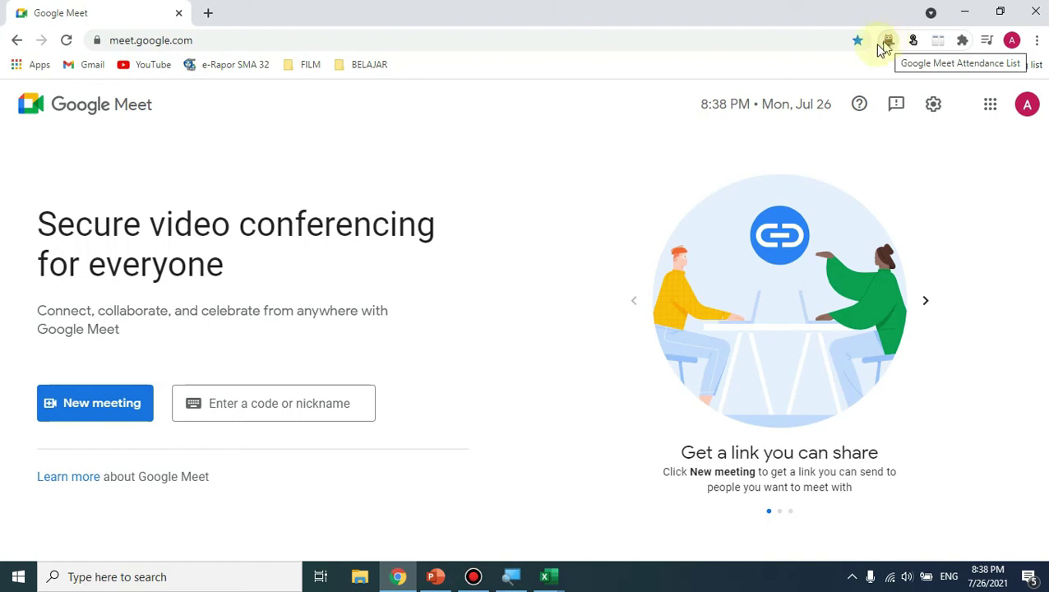
Start another instant Google Meet meeting and dismiss the meeting-ready card.
{"action": "left_click", "coordinate": [103, 413]}
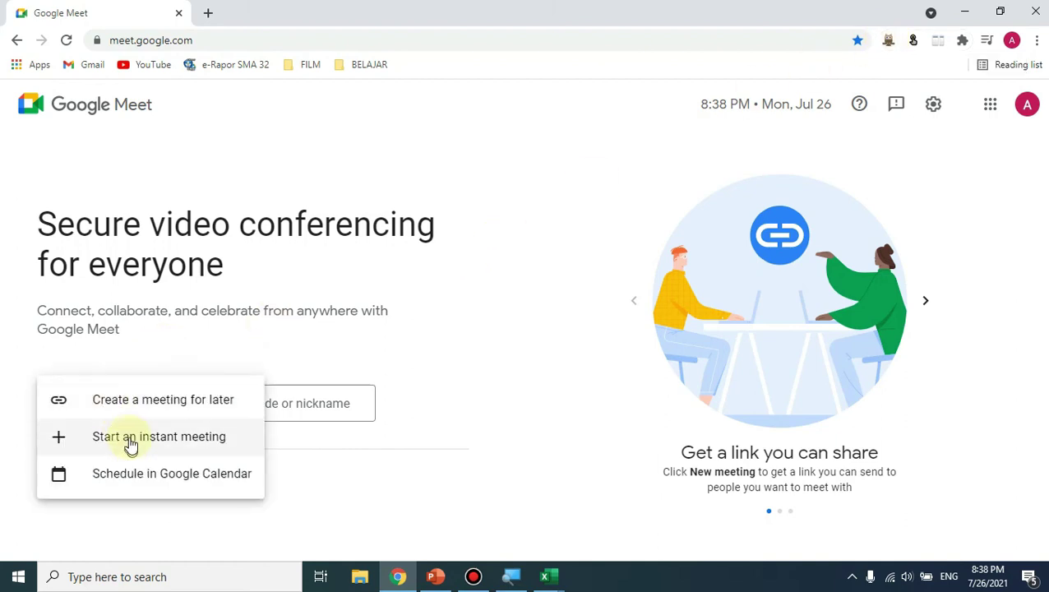
{"action": "left_click", "coordinate": [130, 438]}
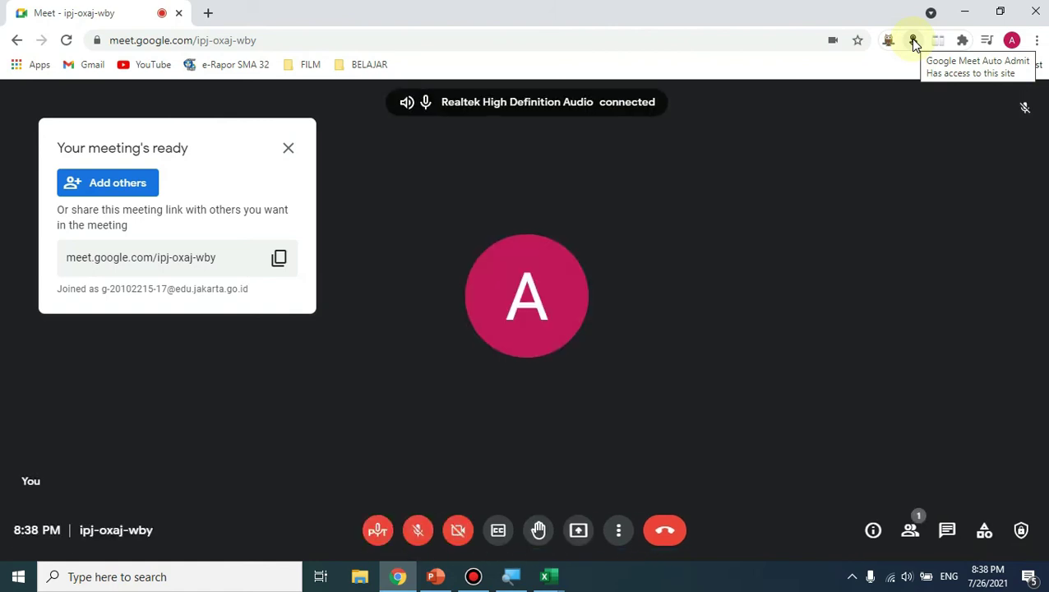
{"action": "left_click", "coordinate": [287, 150]}
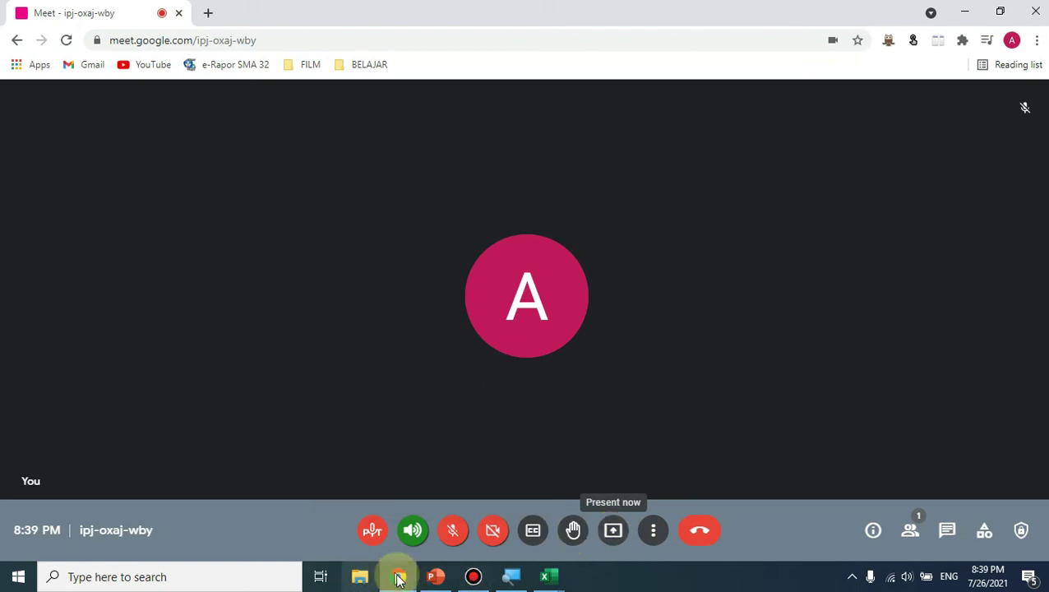
{"action": "mouse_move", "coordinate": [438, 582]}
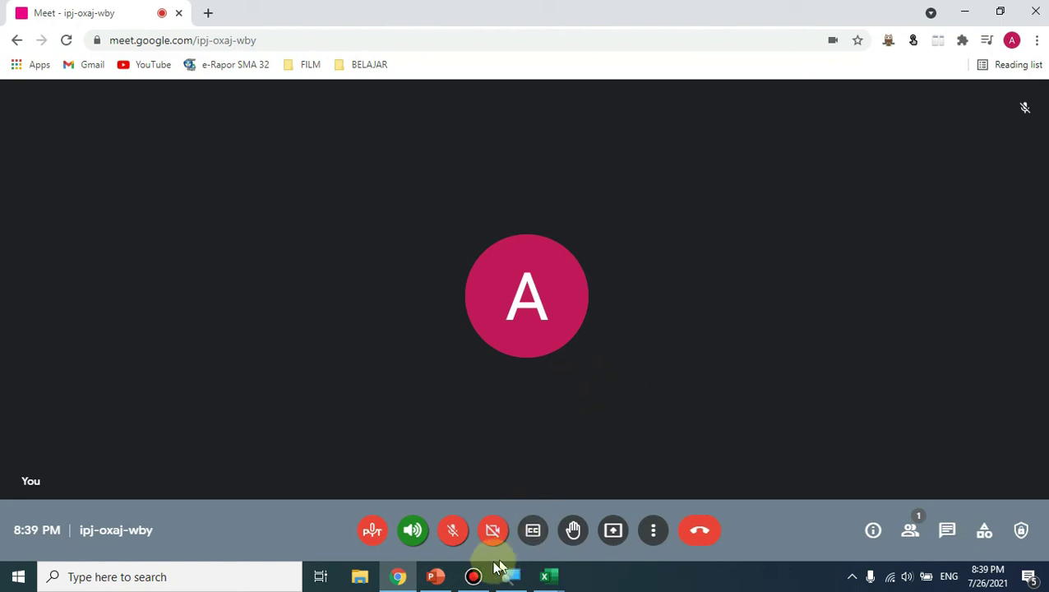
{"action": "mouse_move", "coordinate": [444, 579]}
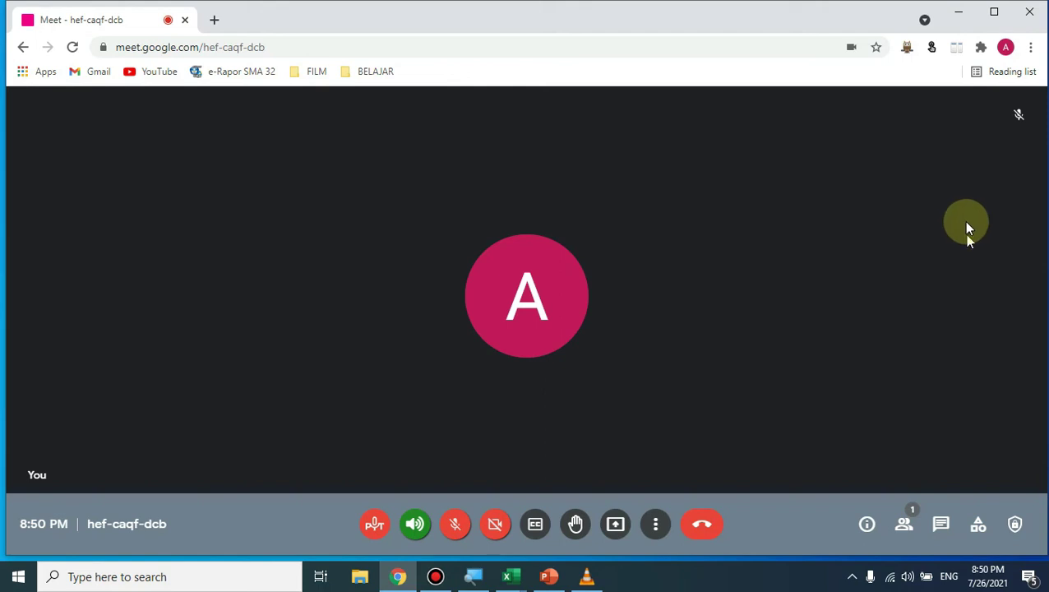
Split the browser in the 3:7 layout with Dualless and minimize the new blank browser window.
{"action": "left_click", "coordinate": [955, 49]}
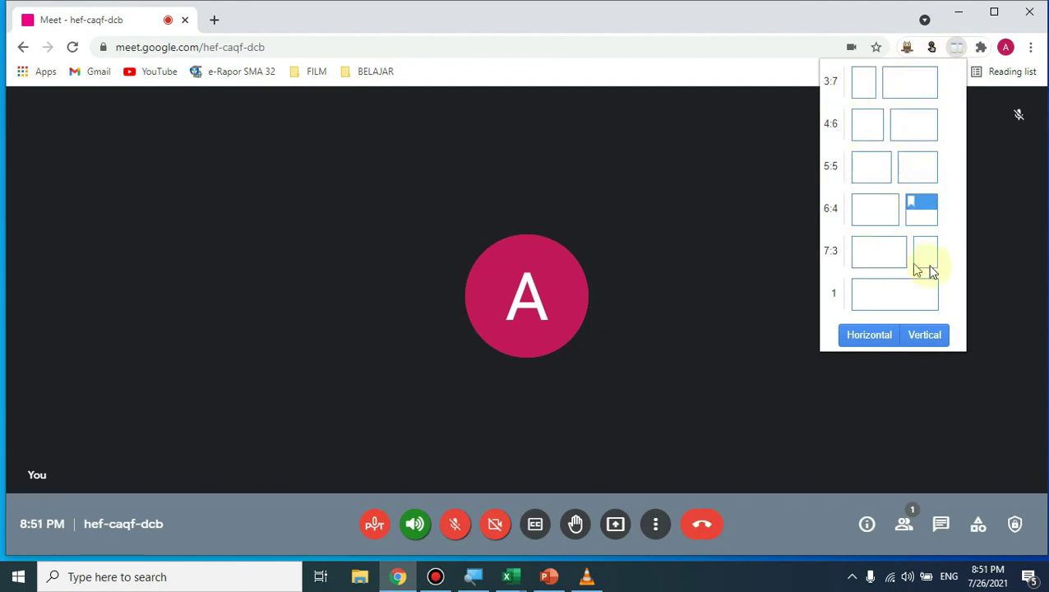
{"action": "left_click", "coordinate": [865, 89]}
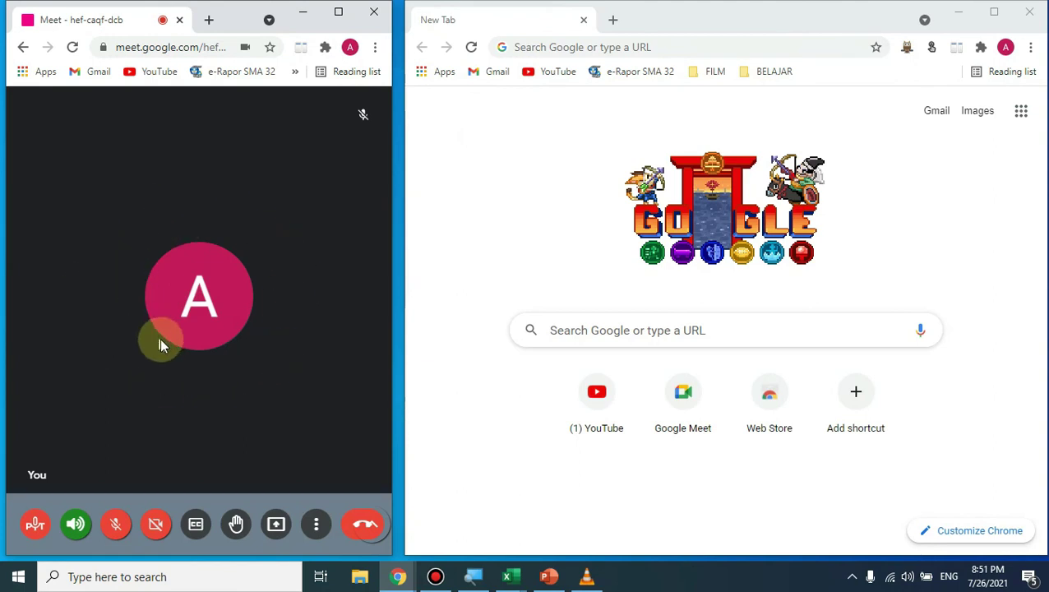
{"action": "left_click", "coordinate": [967, 18]}
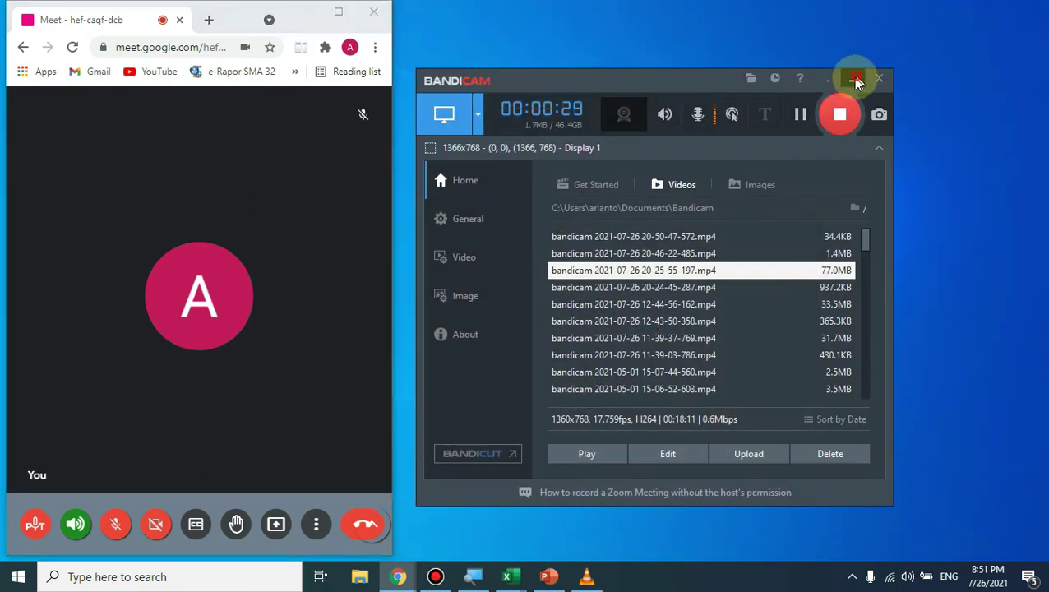
Minimize the Bandicam window, switch to the presentasiKD PowerPoint presentation and restore its window beside the meeting.
{"action": "left_click", "coordinate": [856, 81]}
{"action": "left_click", "coordinate": [549, 577]}
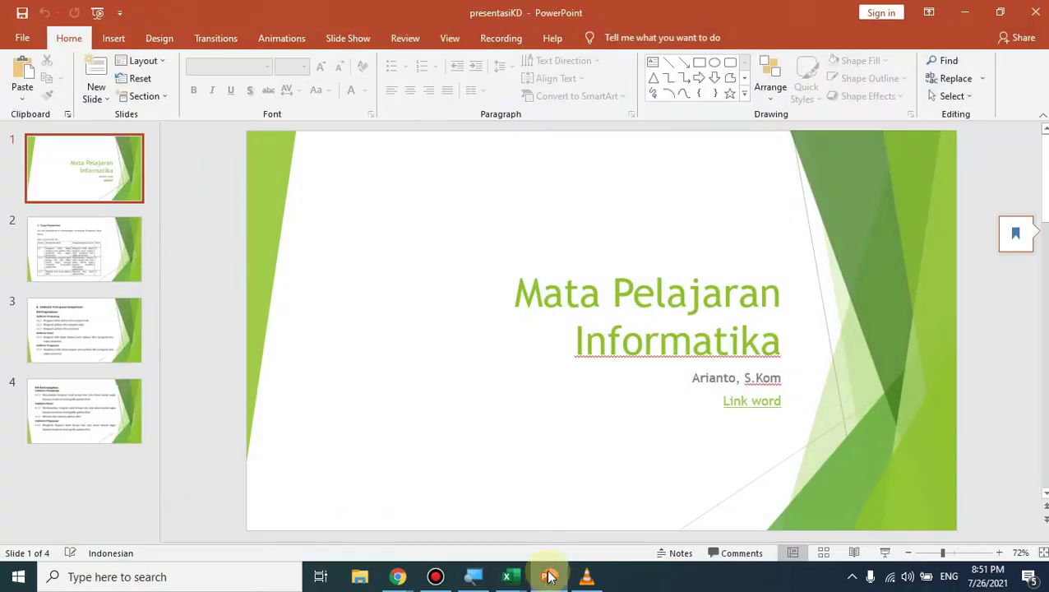
{"action": "left_click", "coordinate": [1000, 13]}
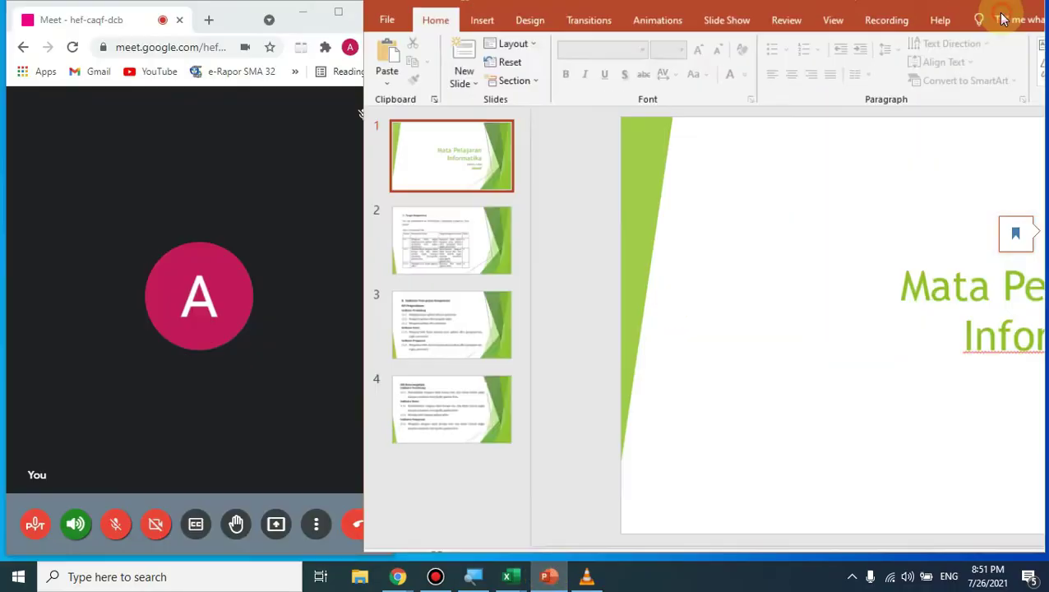
{"action": "mouse_move", "coordinate": [817, 25]}
{"action": "left_mouse_down"}
{"action": "mouse_move", "coordinate": [804, 18]}
{"action": "mouse_move", "coordinate": [812, 24]}
{"action": "left_mouse_up"}
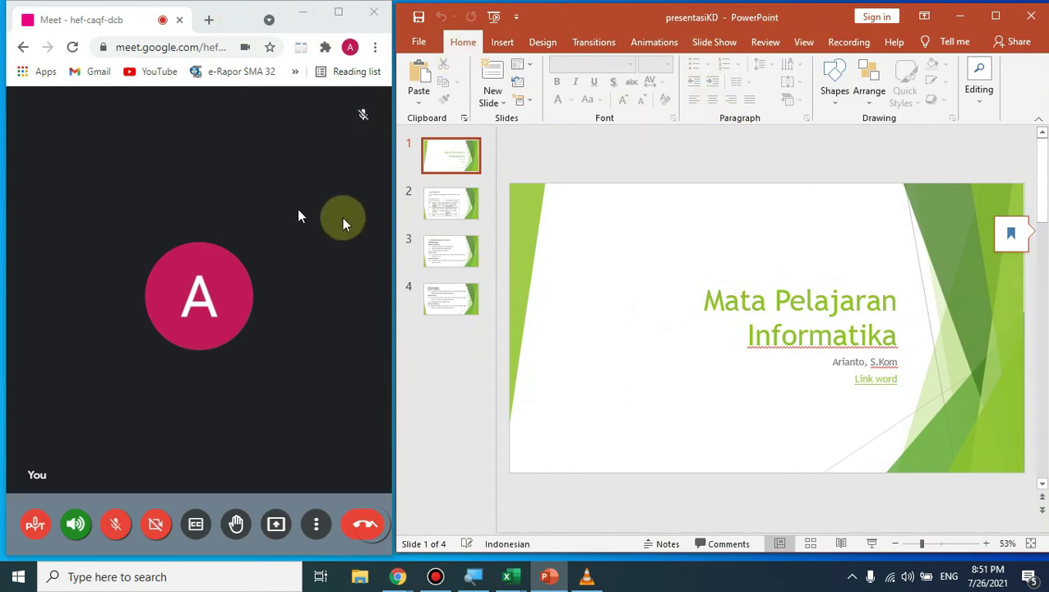
Start presenting a window in the meeting and select the presentasiKD PowerPoint window as the one to share.
{"action": "left_click", "coordinate": [278, 526]}
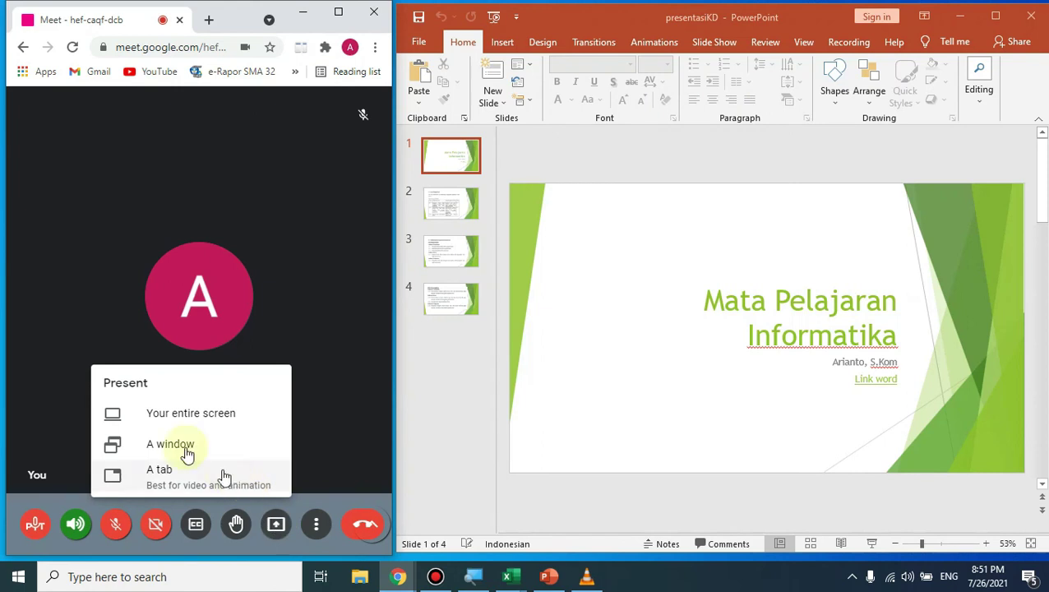
{"action": "left_click", "coordinate": [160, 445]}
{"action": "left_click", "coordinate": [228, 179]}
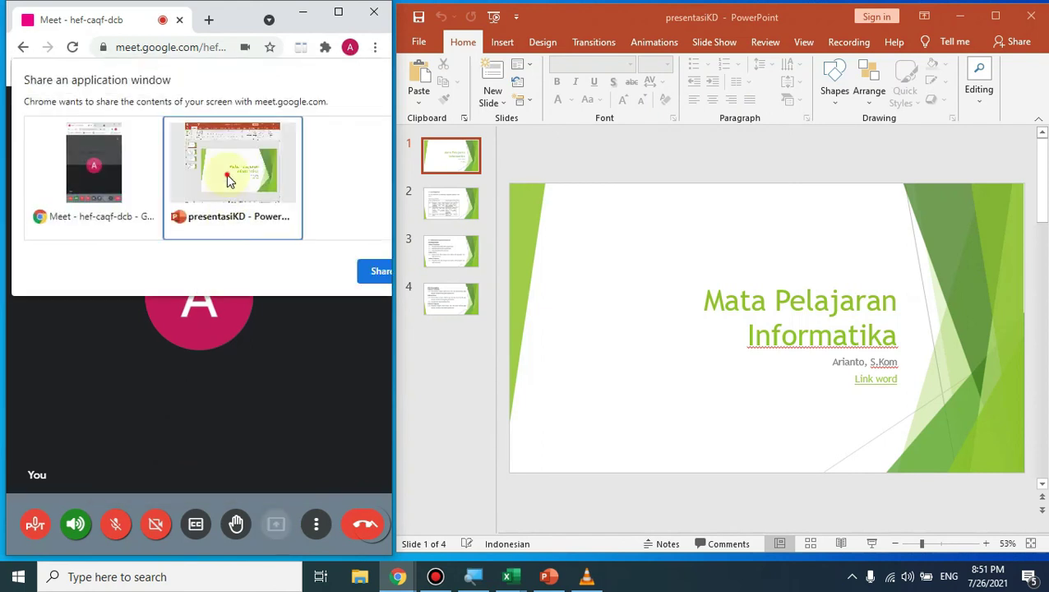